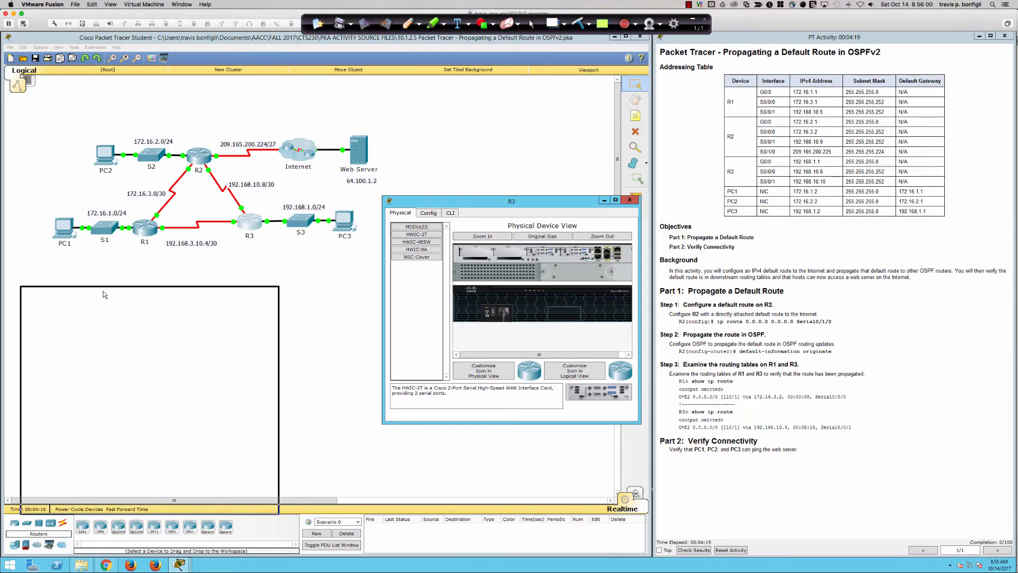
Widen the R3 window and bring up the router's command-line prompt.
drag(278, 360, 648, 360)
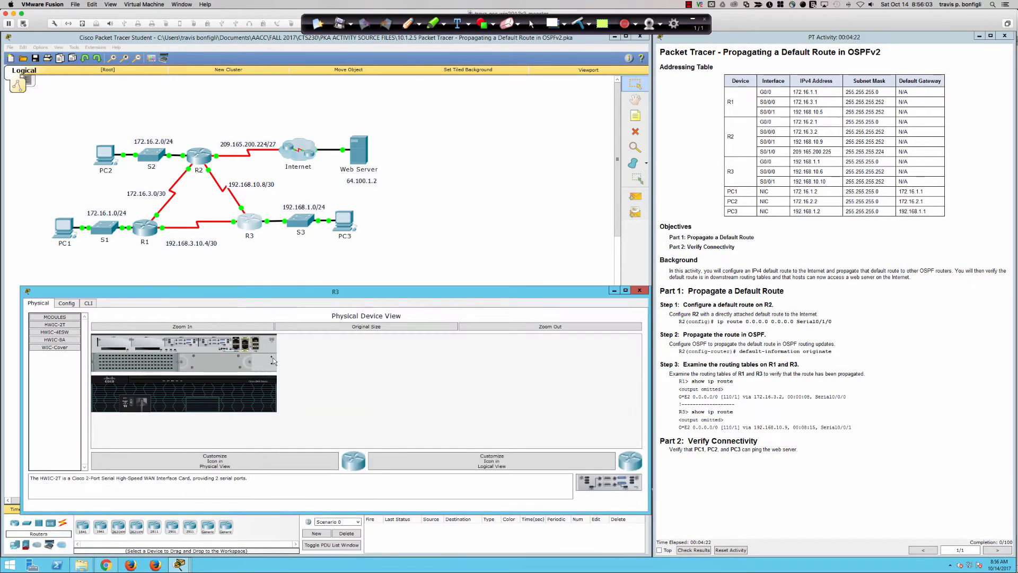
click(88, 303)
key(Return)
key(Return)
key(Return)
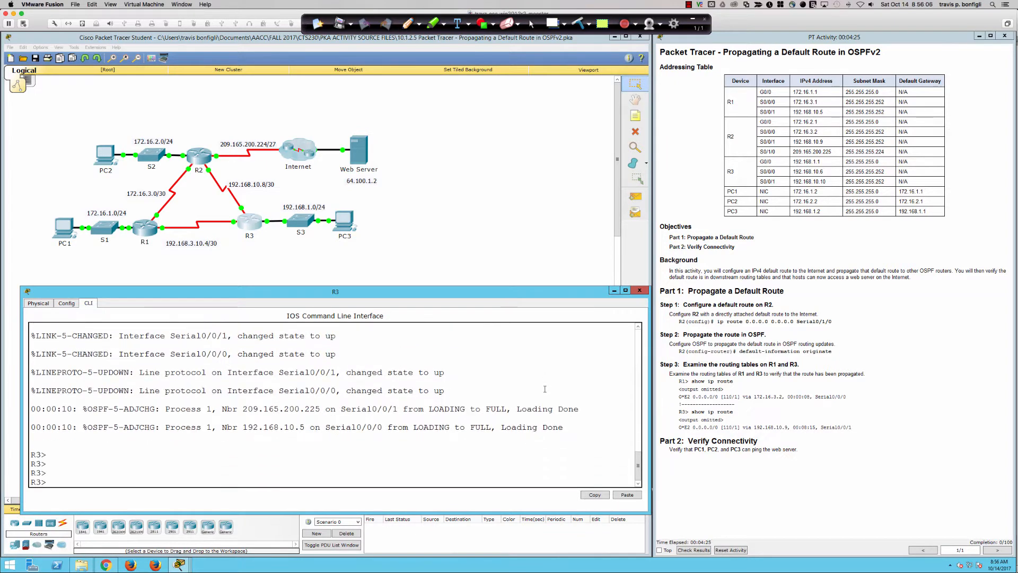
Enter privileged EXEC mode on R3 and display its IP routing table with "sh ip route".
text(en)
key(Return)
text(sh ip route)
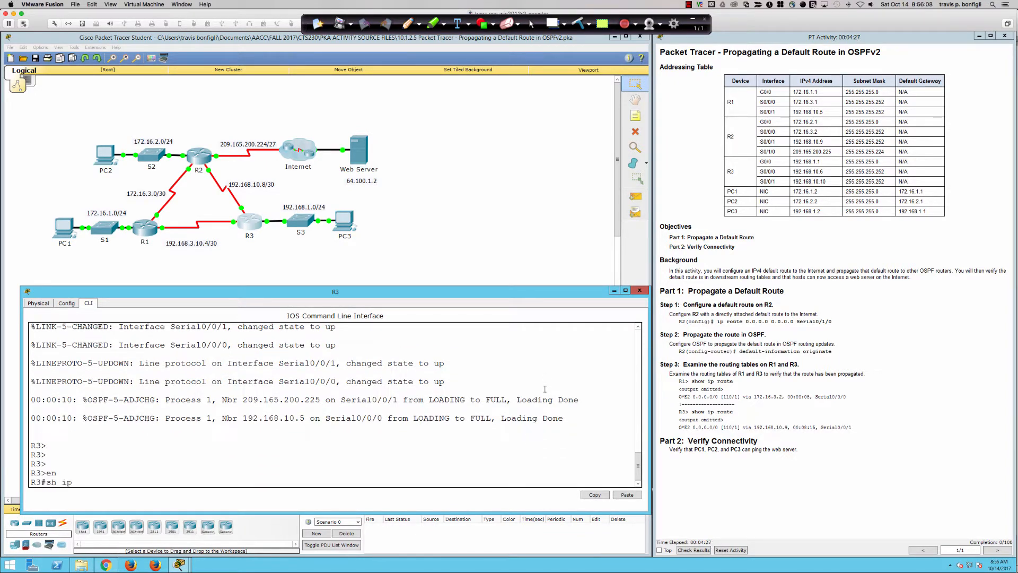
key(Return)
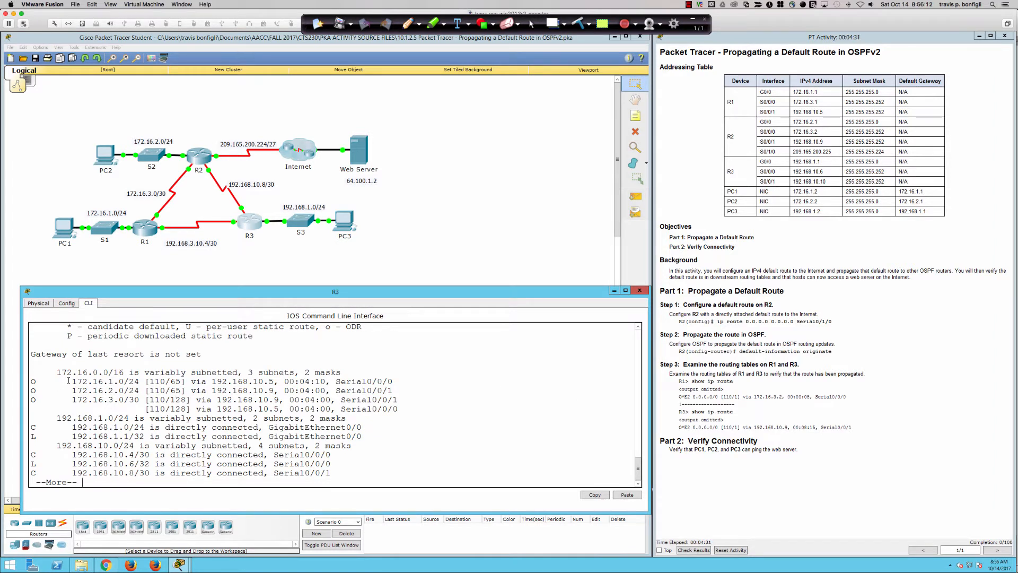
Examine R3's OSPF-learned 172.16.0.0 routes, the gateway of last resort line, and the remaining output including the 209.165.200.224/27 route.
drag(73, 380, 159, 391)
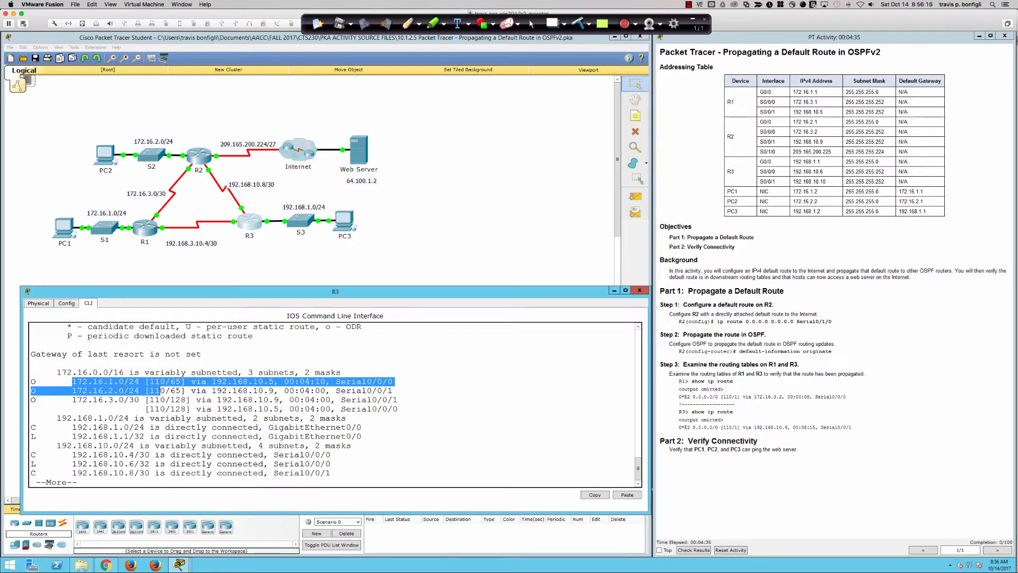
drag(98, 399, 129, 399)
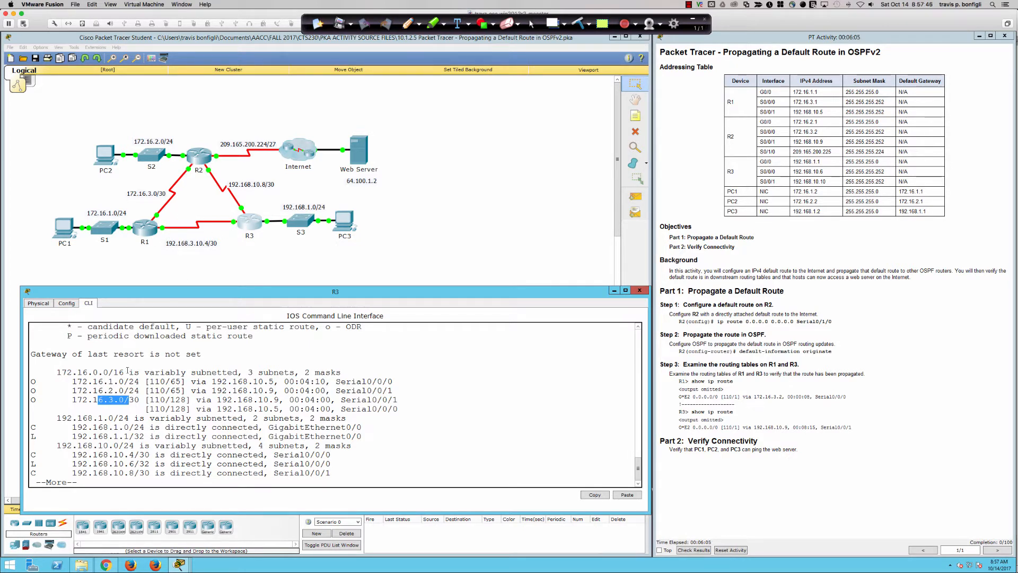
drag(31, 380, 405, 410)
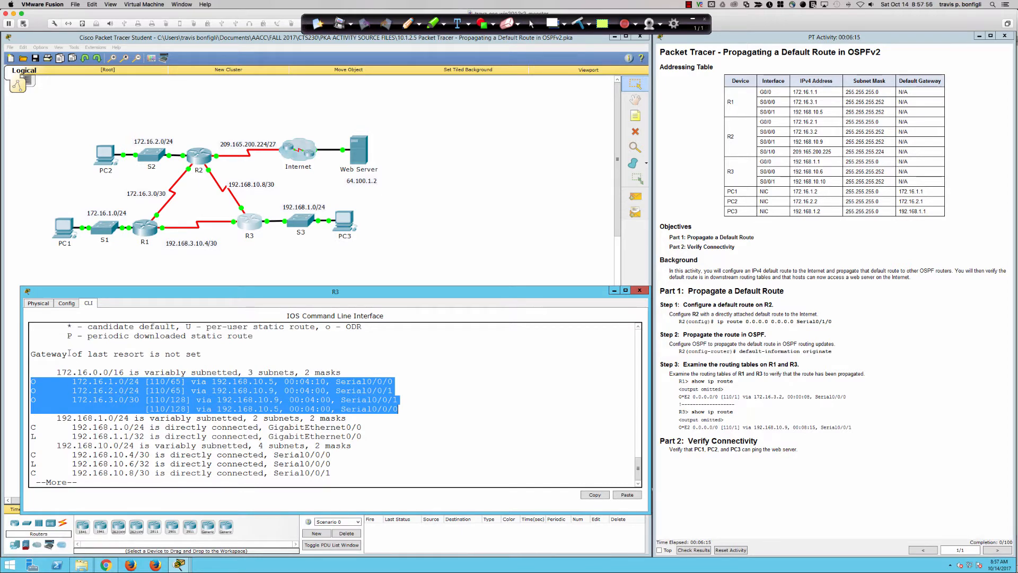
drag(31, 353, 201, 354)
key(space)
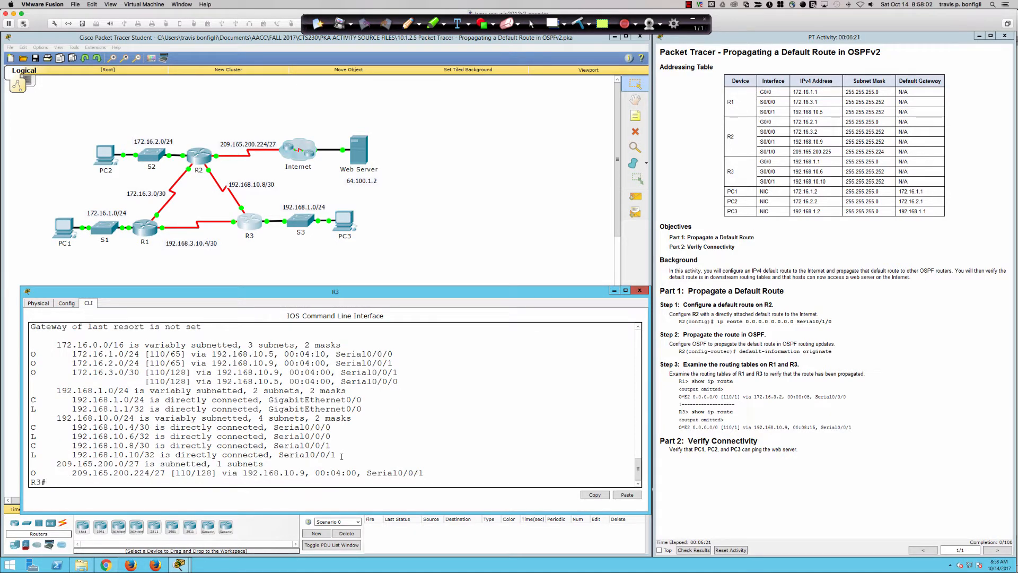
drag(67, 473, 168, 472)
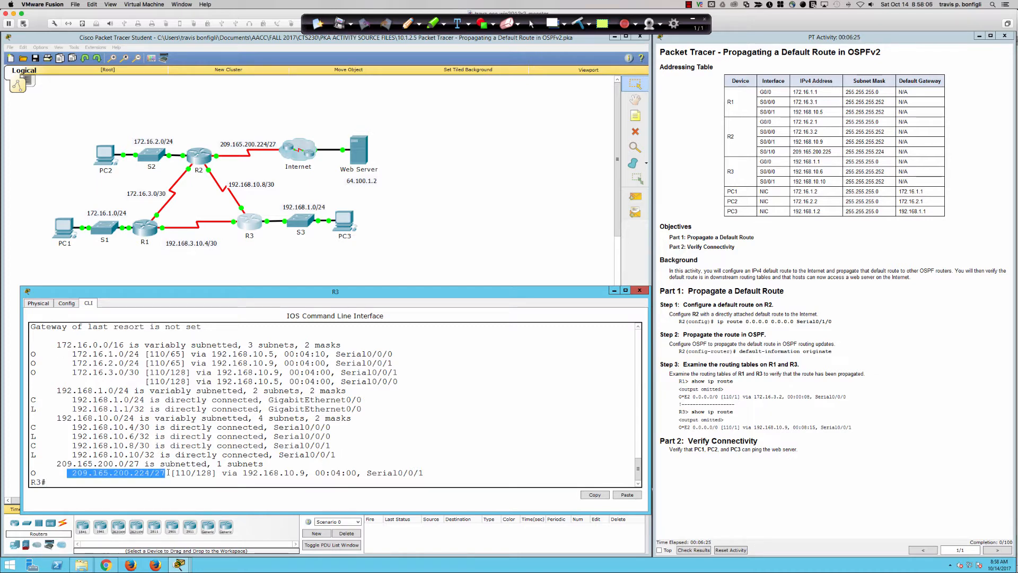
click(487, 447)
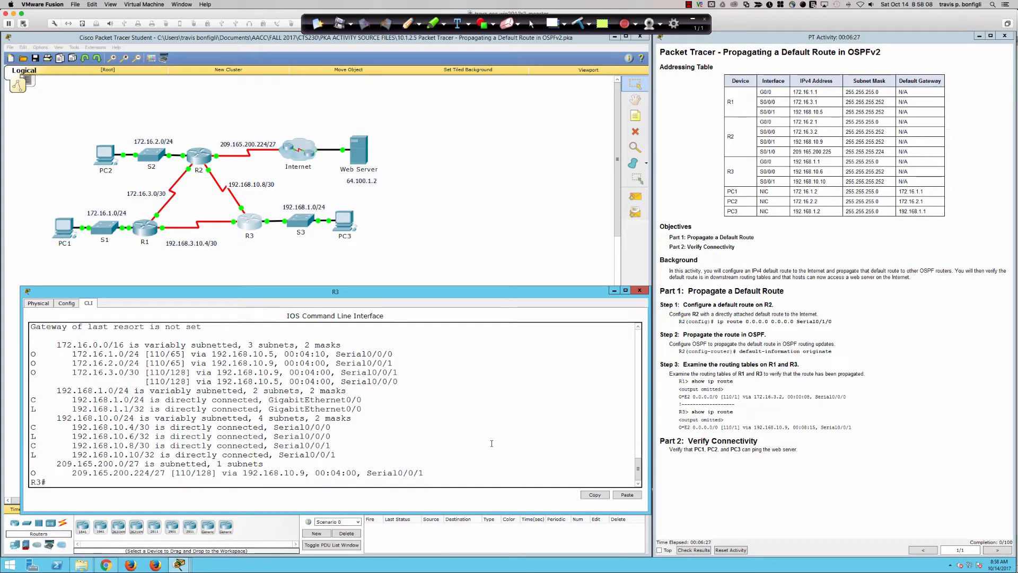
Ping the web server at 64.100.1.2 from R3.
key(Return)
key(Return)
text(ping )
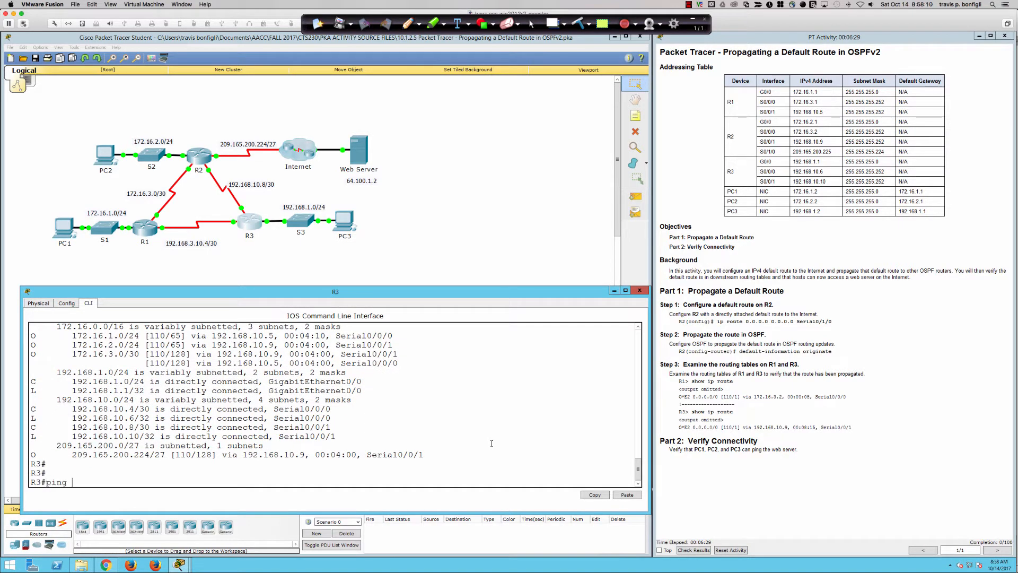
text(64.100.1.2)
key(Return)
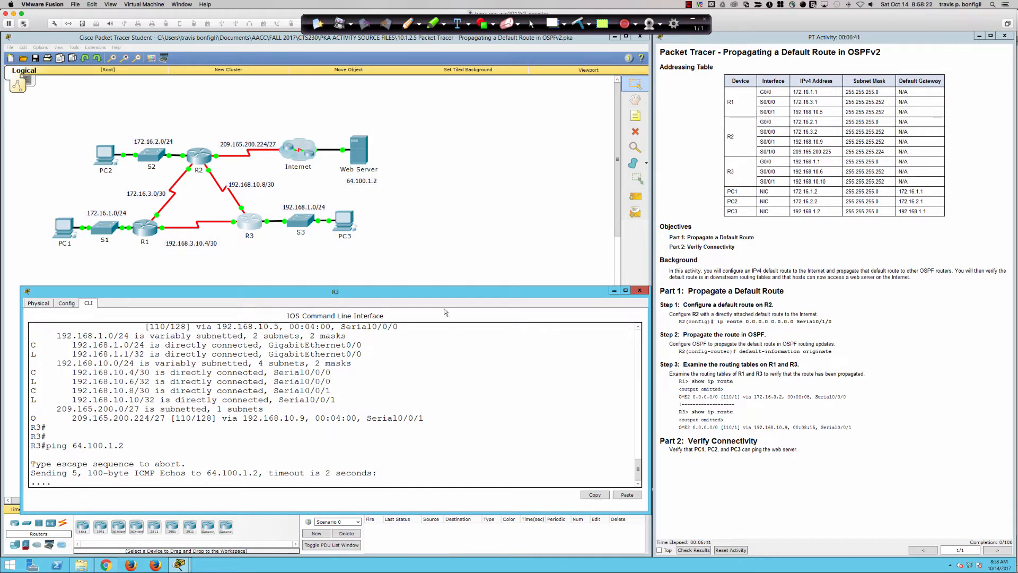
Make the R3 window taller and compare the pinged address 64.100.1.2 with the routing table.
drag(445, 287, 445, 253)
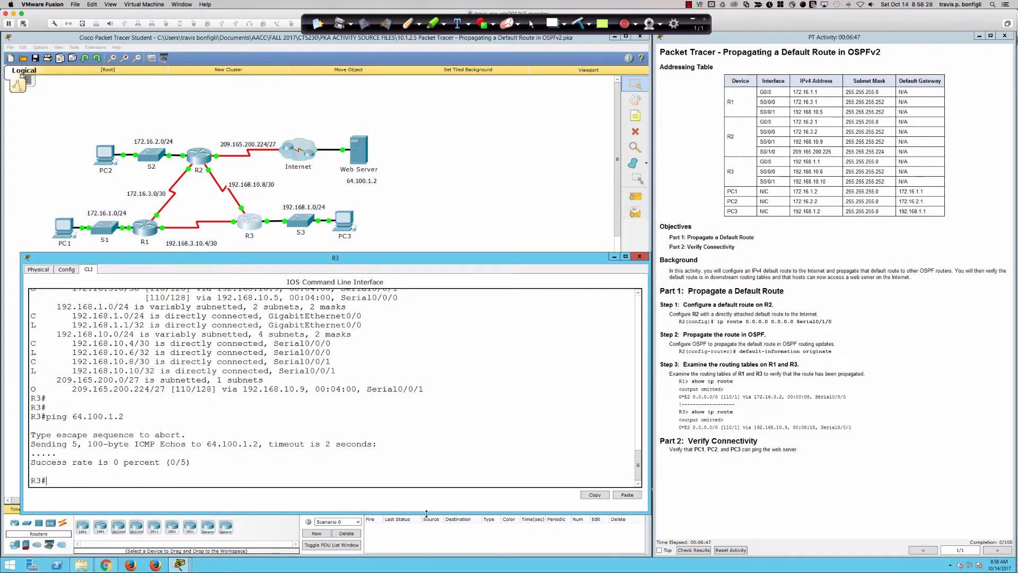
drag(427, 513, 426, 545)
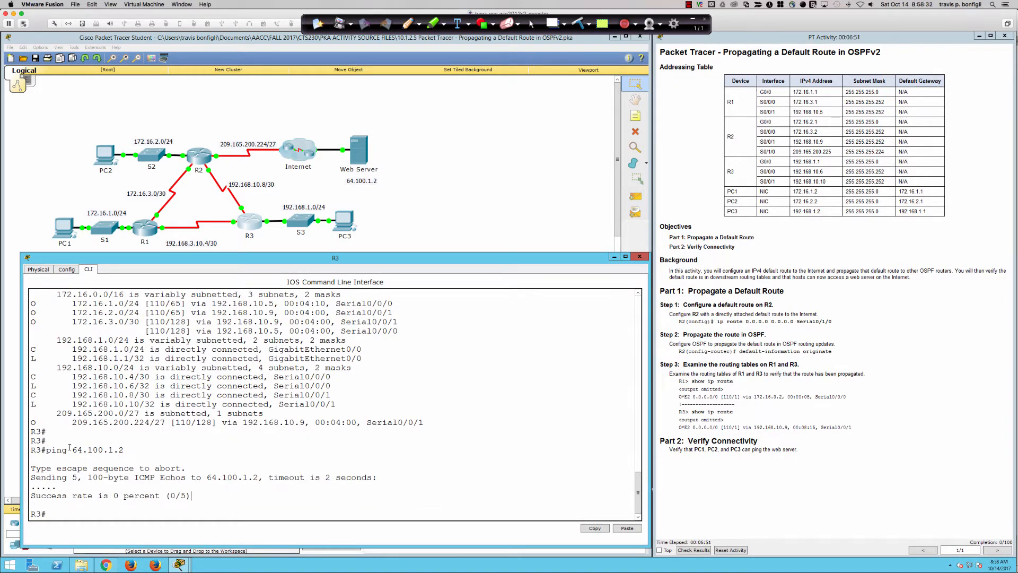
drag(72, 450, 126, 450)
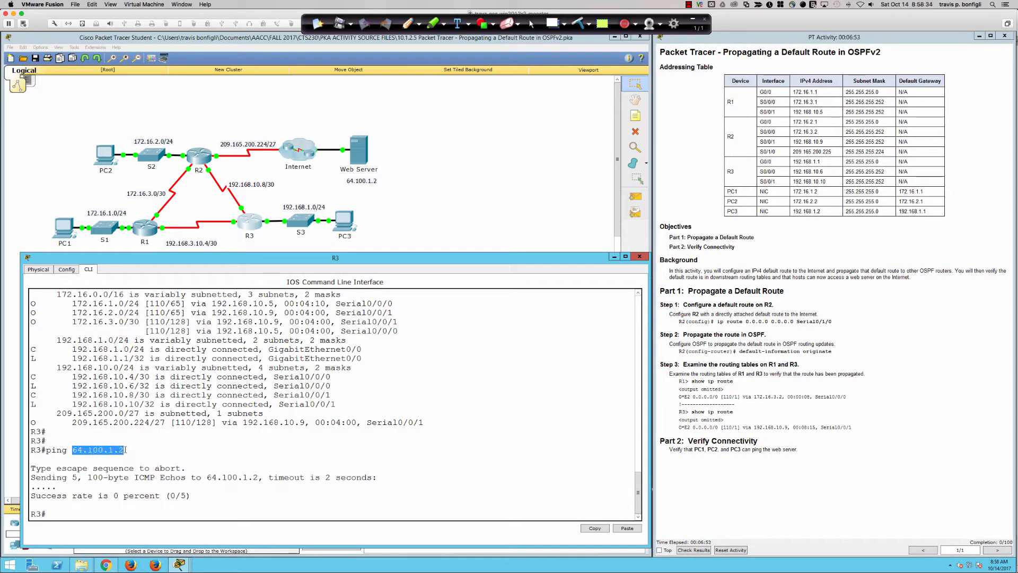
scroll(212, 458, up, 1)
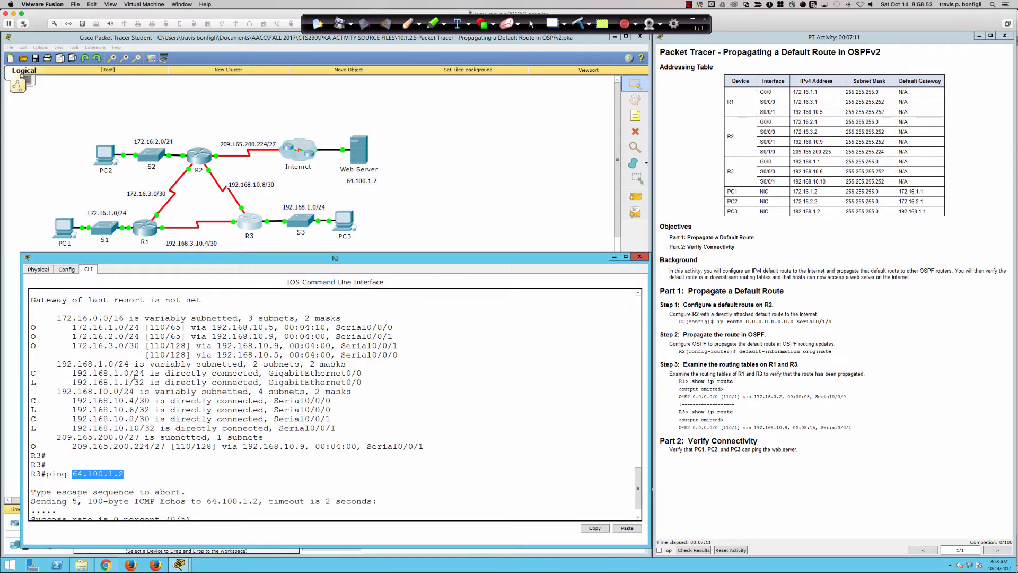
Trace the route from R3 to 64.100.1.2, and abort the trace during the second hop.
click(457, 430)
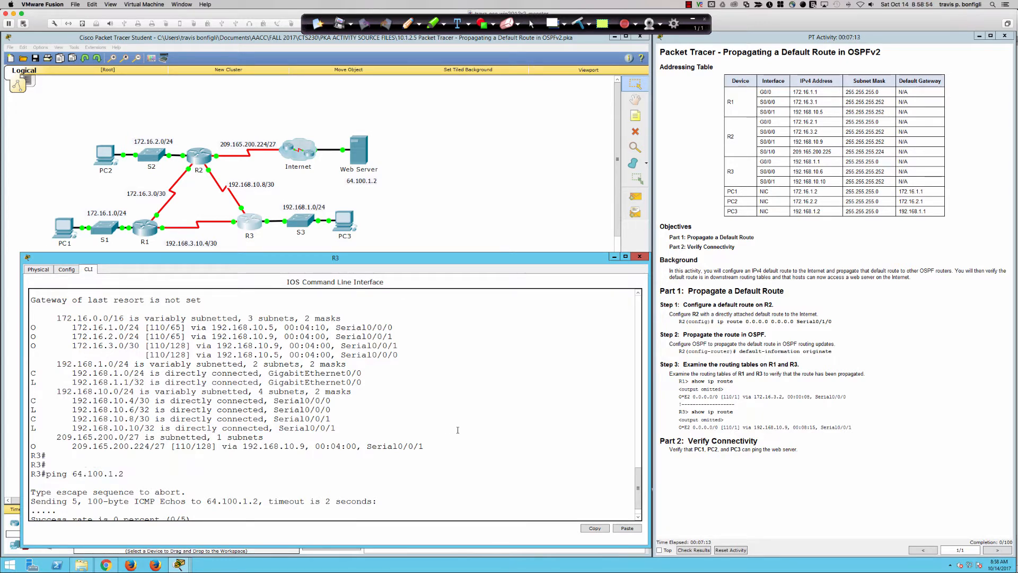
key(Return)
text(trac)
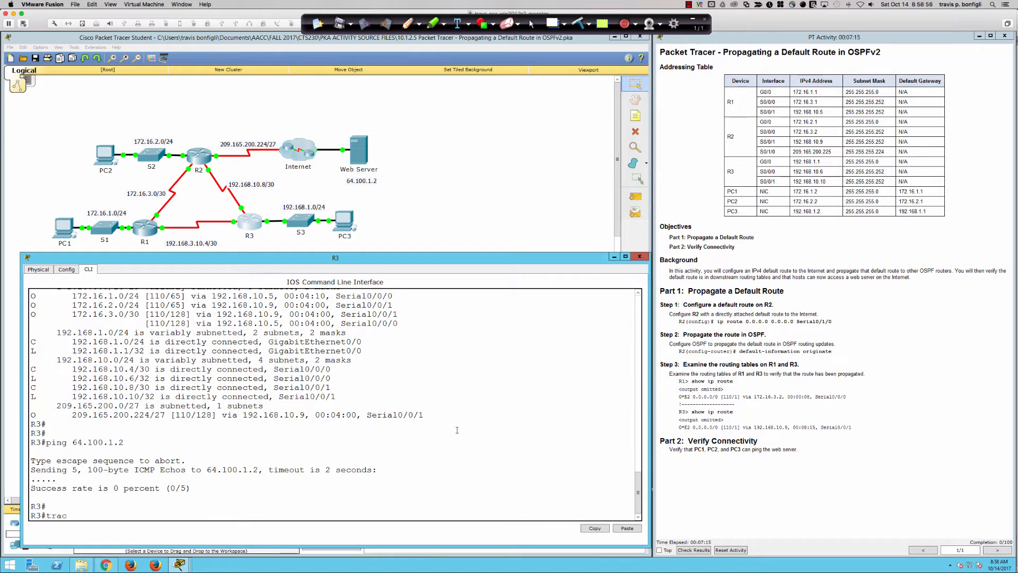
text(e 64.100.1.2)
key(Return)
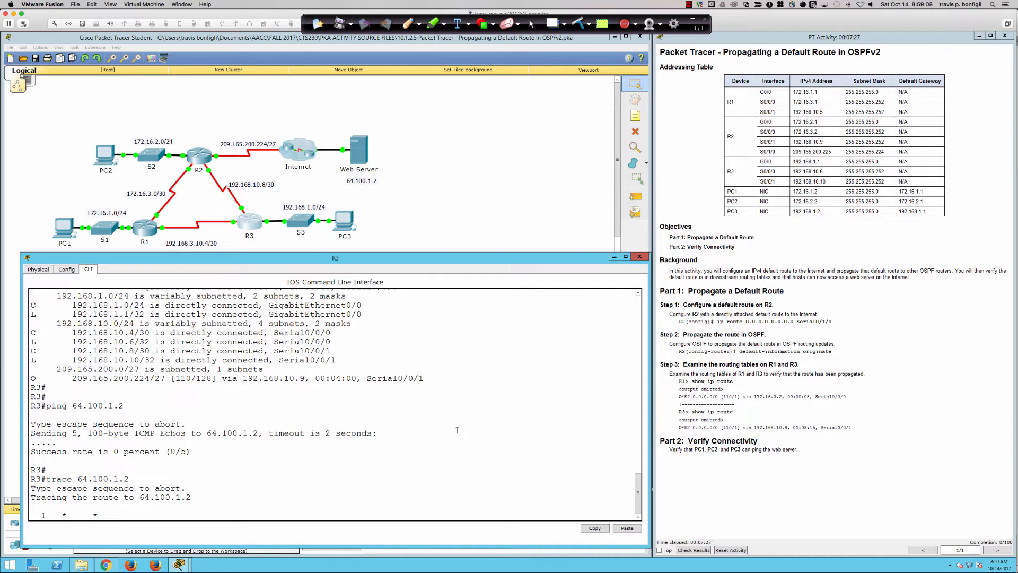
scroll(217, 442, up, 3)
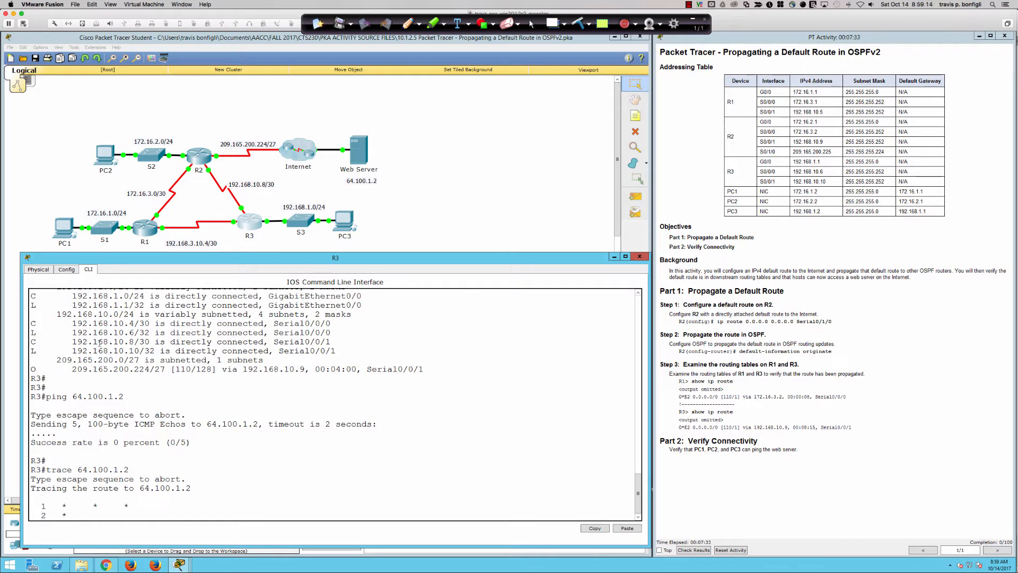
key(ctrl+shift+6)
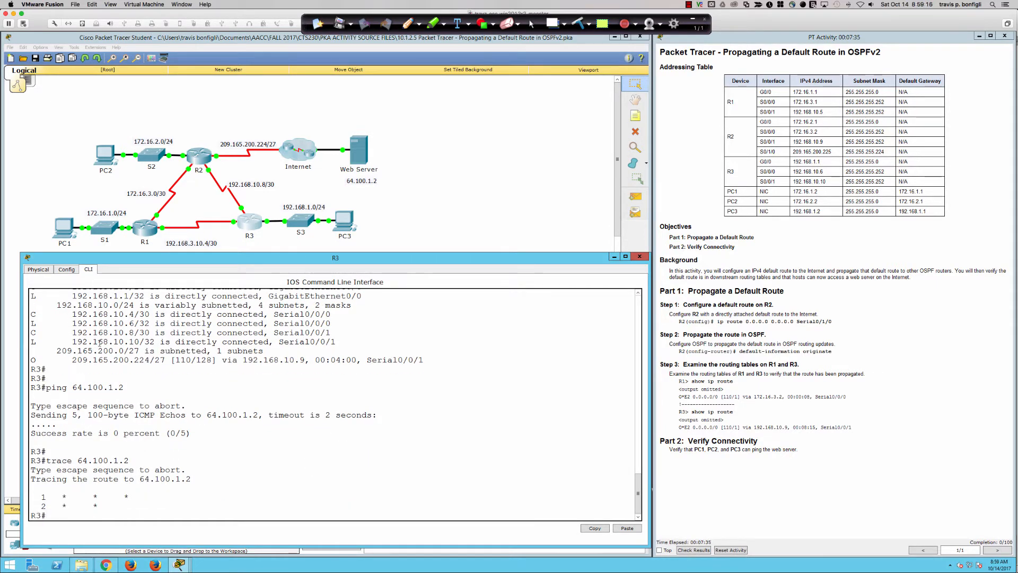
Review R3's routing table entries again, along with the gateway of last resort line above them.
scroll(138, 360, up, 4)
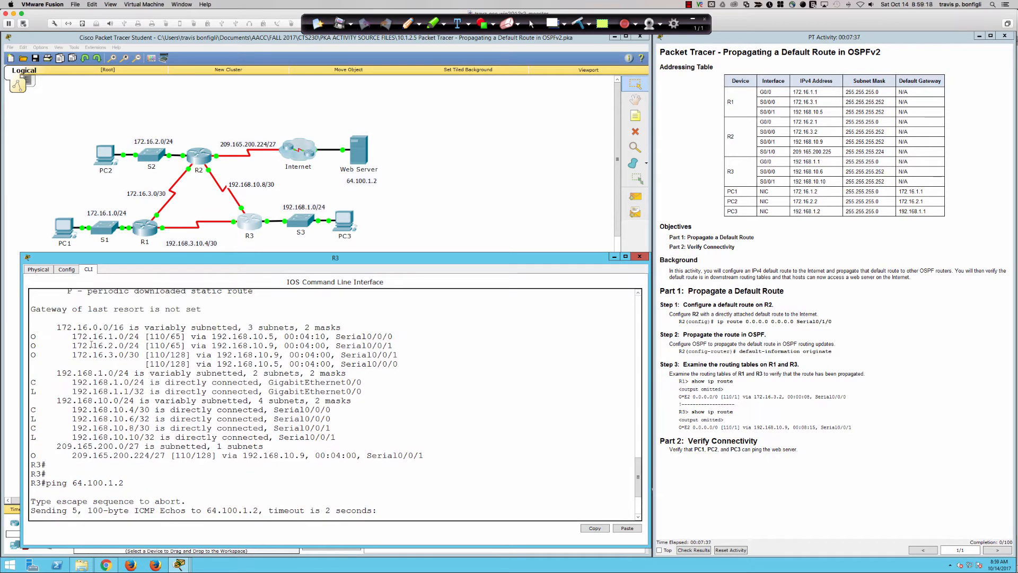
drag(46, 329, 90, 331)
drag(328, 397, 32, 319)
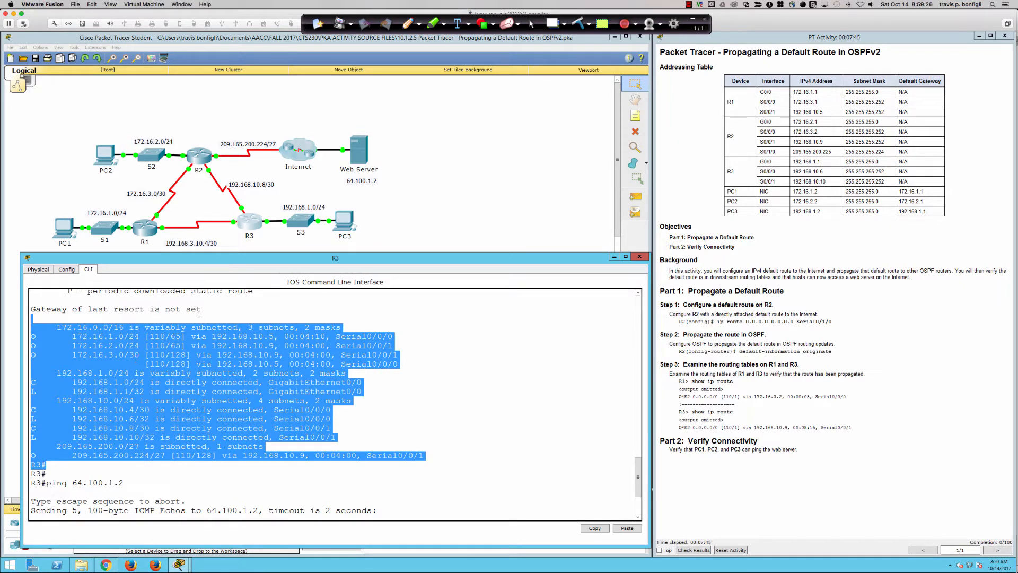
click(458, 440)
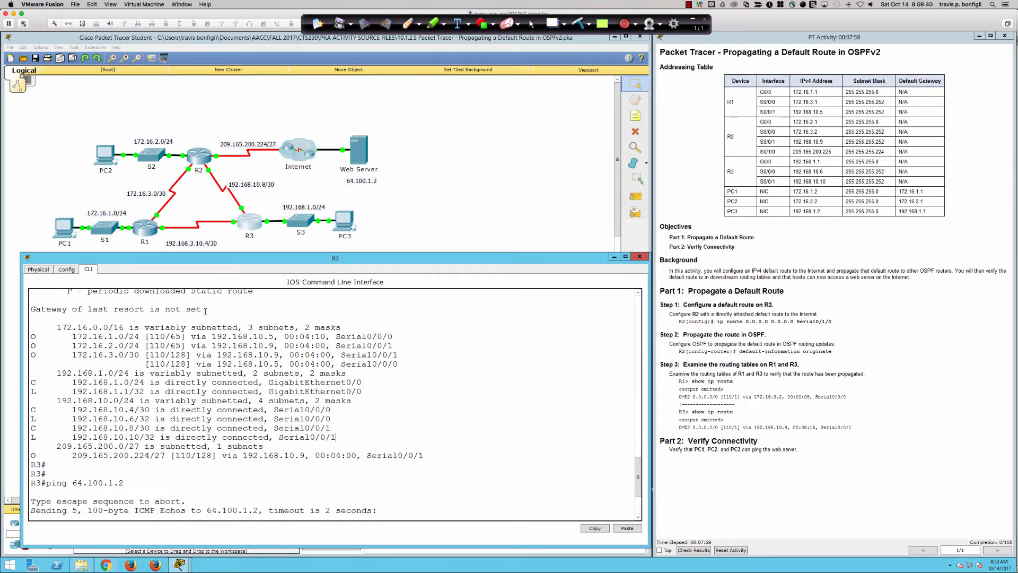
drag(202, 310, 37, 310)
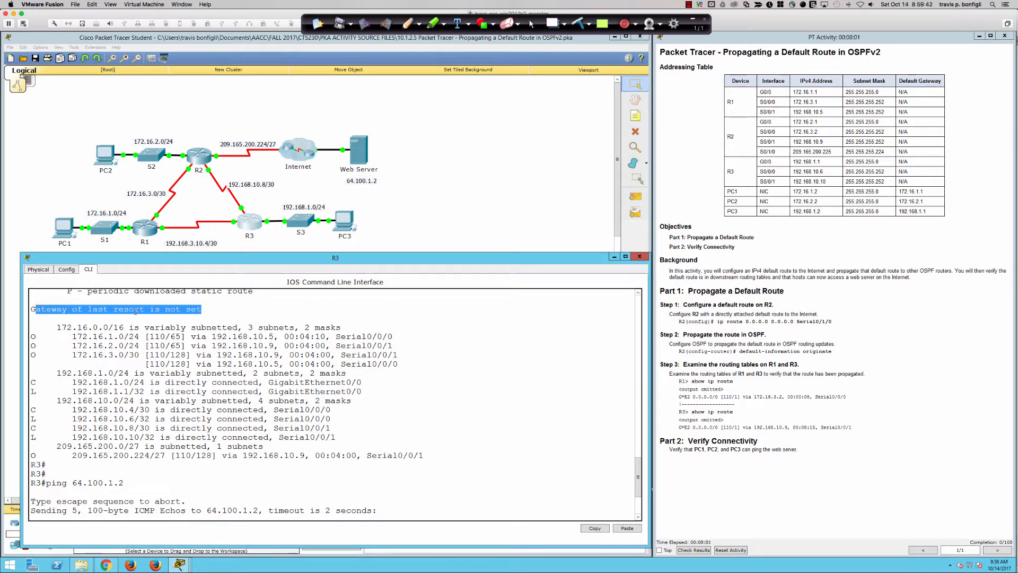
click(405, 413)
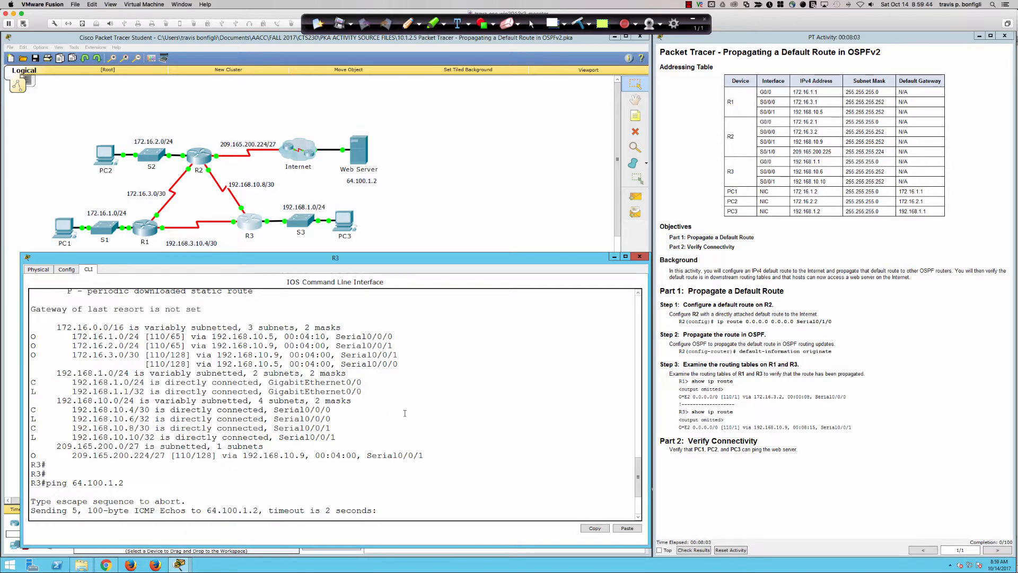
Enter global configuration mode on R3 and add a static default route (0.0.0.0 0.0.0.0) with next hop 192.168.10.9.
key(ctrl+shift+6)
key(Return)
key(Return)
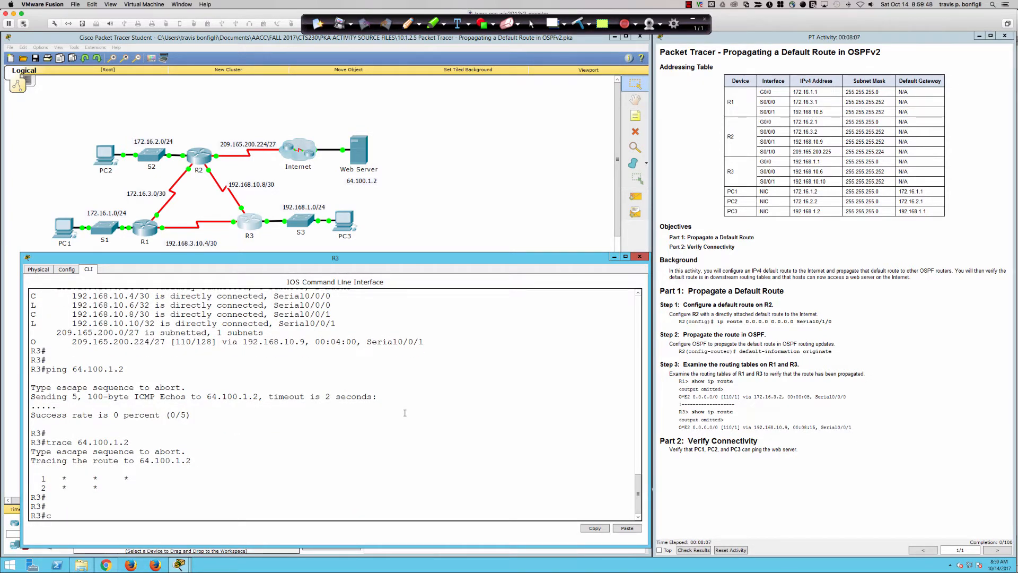
text(conf t)
key(Return)
text(ip route)
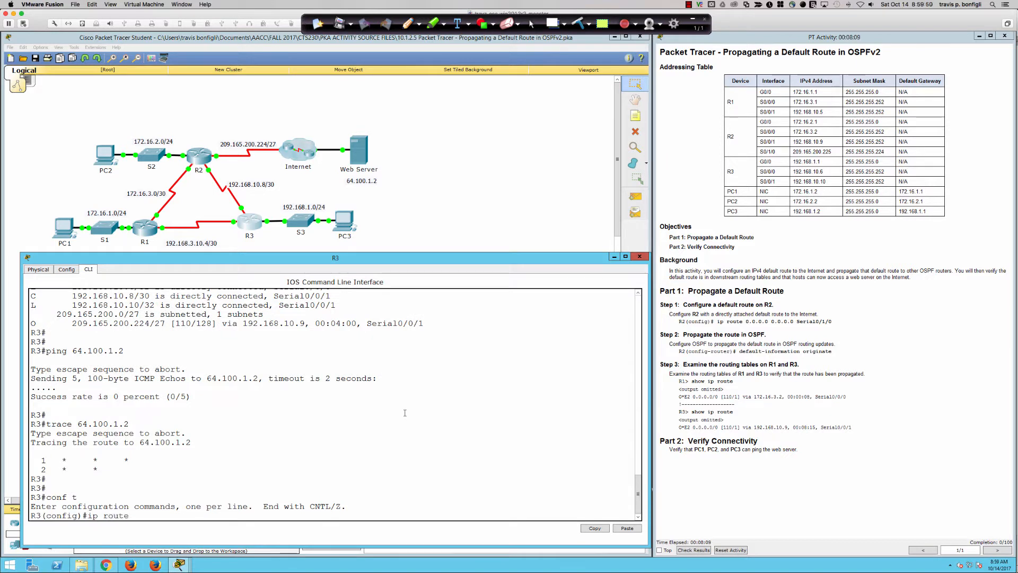
text( 0.0.0.0 0.0.0.0 192.168.109)
key(Return)
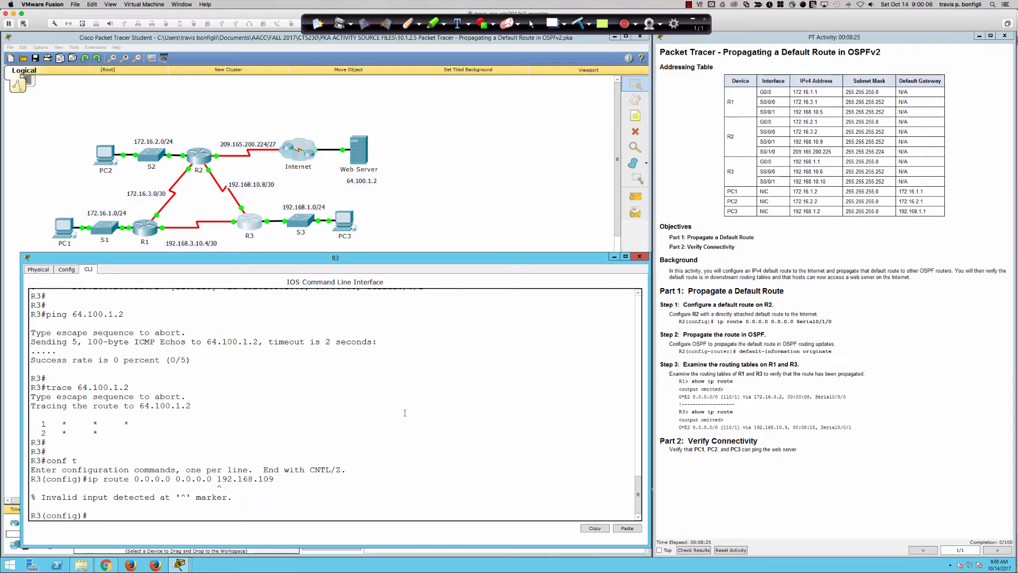
key(Up)
text(.)
key(Return)
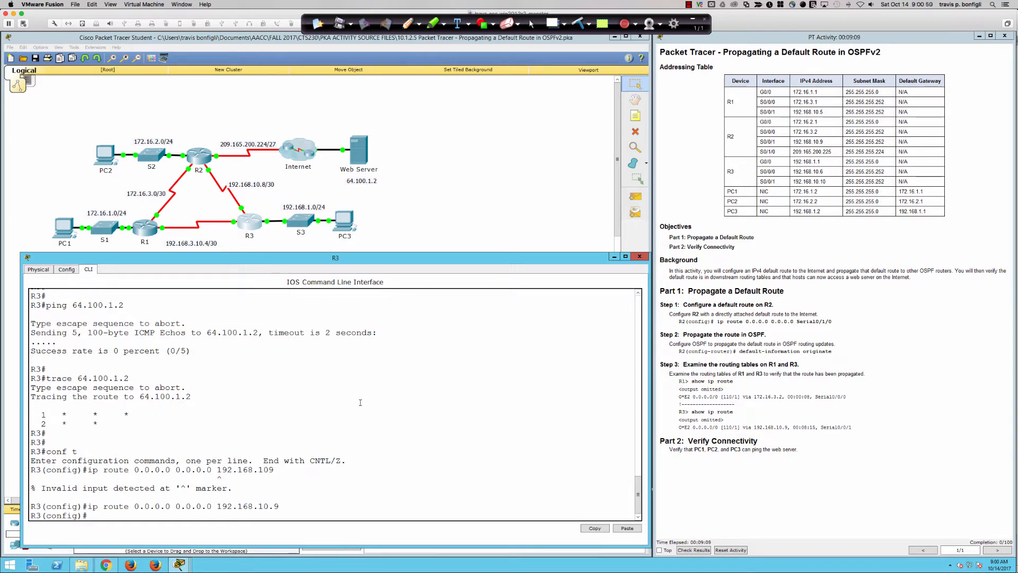
Remove the static default route via 192.168.10.9 from R3 with the "no" form of the command.
key(Up)
text(no)
key(Return)
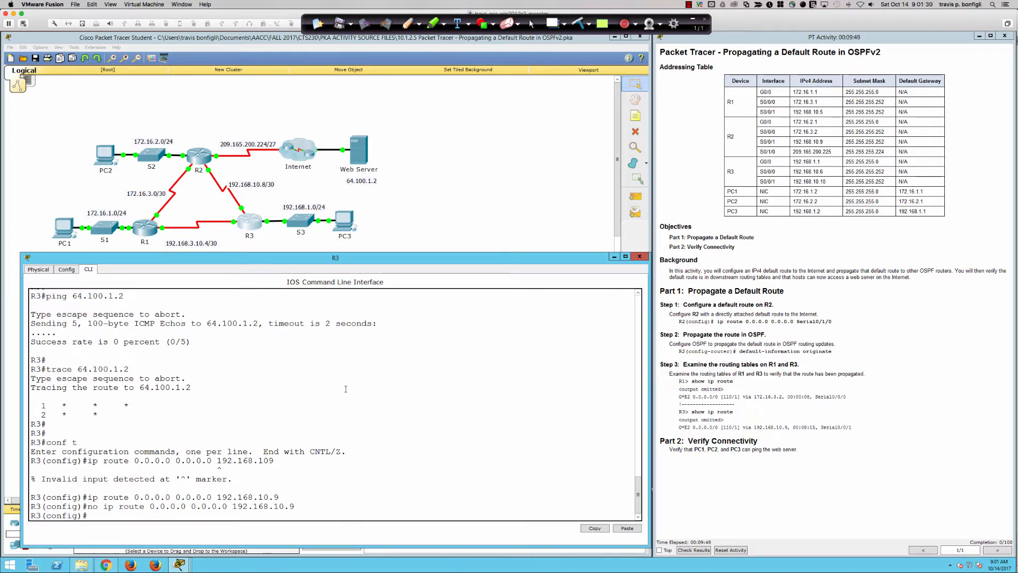
Open router R2's command line, and enlarge and reposition its window below the topology.
click(346, 388)
click(199, 157)
click(450, 213)
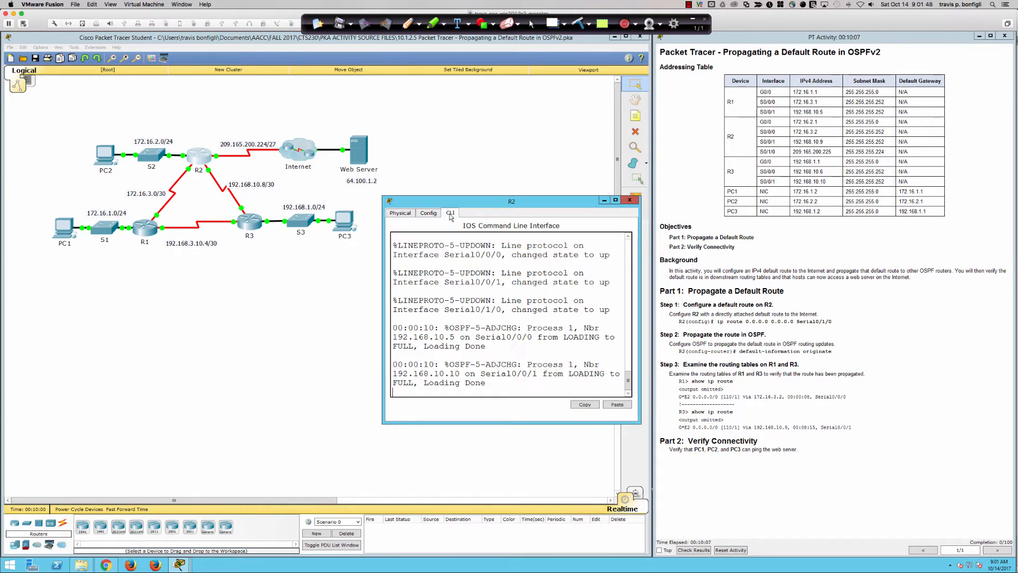
drag(457, 202, 465, 230)
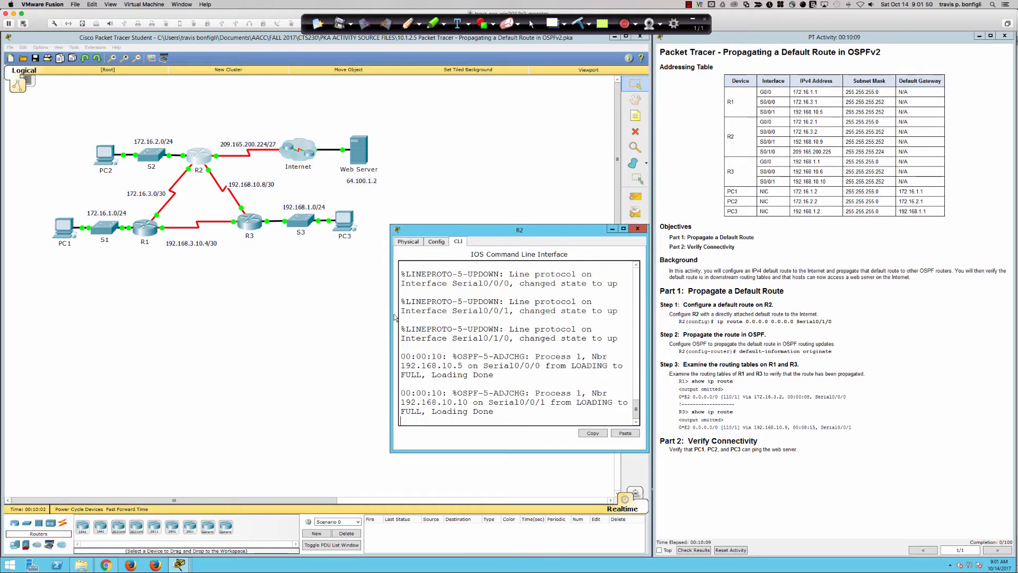
drag(391, 317, 18, 319)
drag(158, 230, 148, 261)
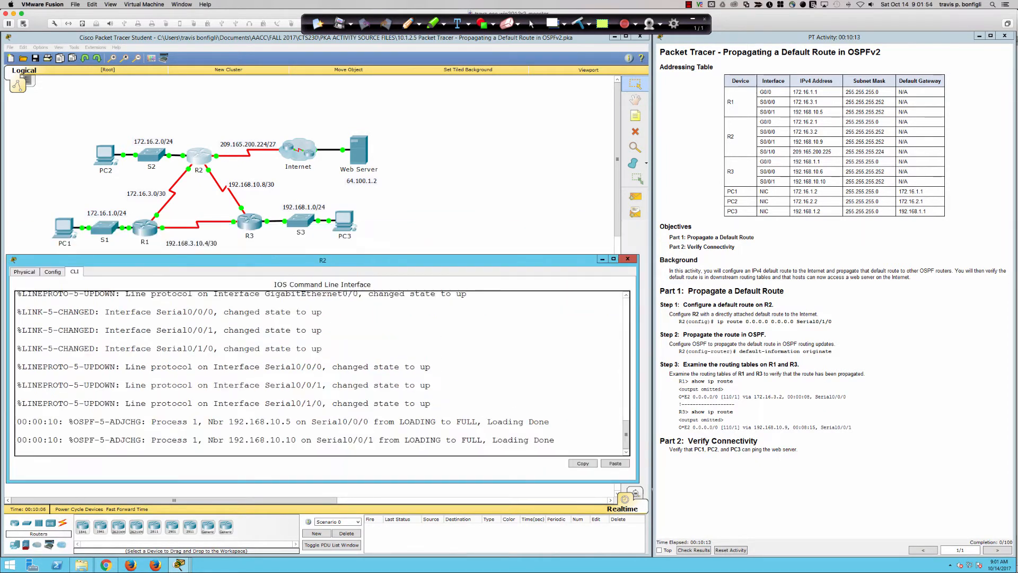
drag(313, 481, 315, 520)
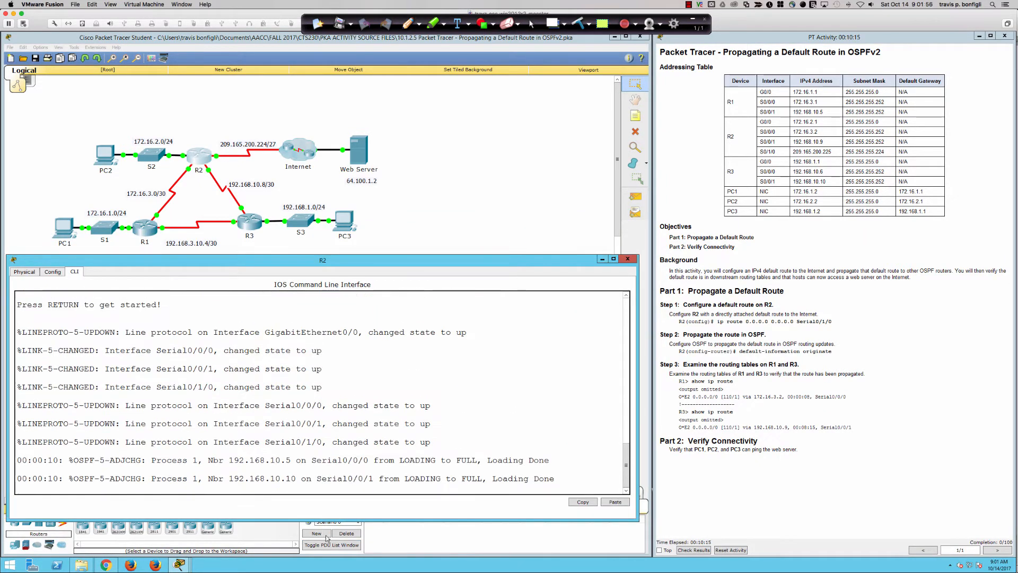
Toggle the PDU list window and wake R2's console to its user EXEC prompt.
click(334, 546)
click(195, 155)
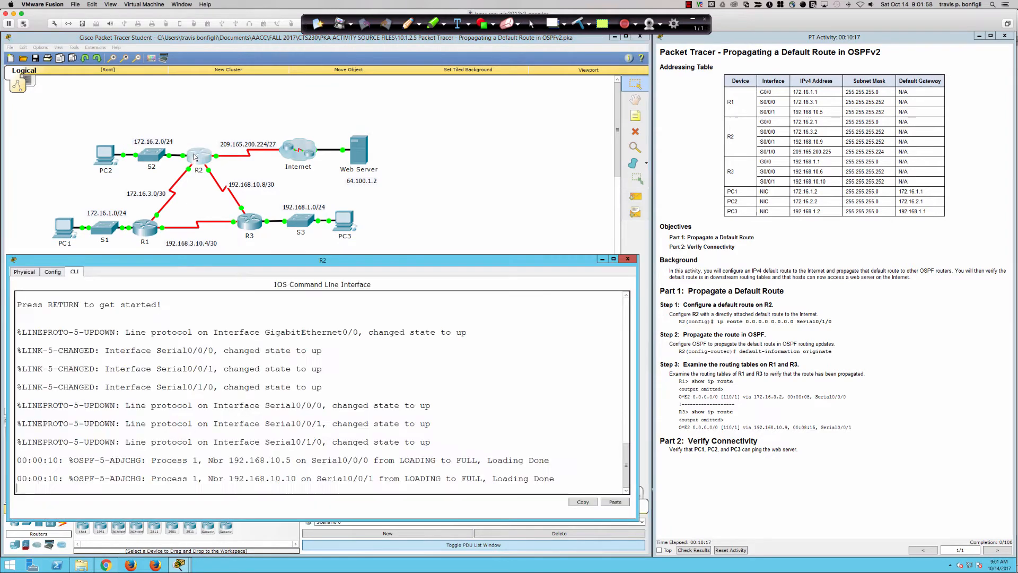
key(Return)
key(Return)
key(Return)
key(Return)
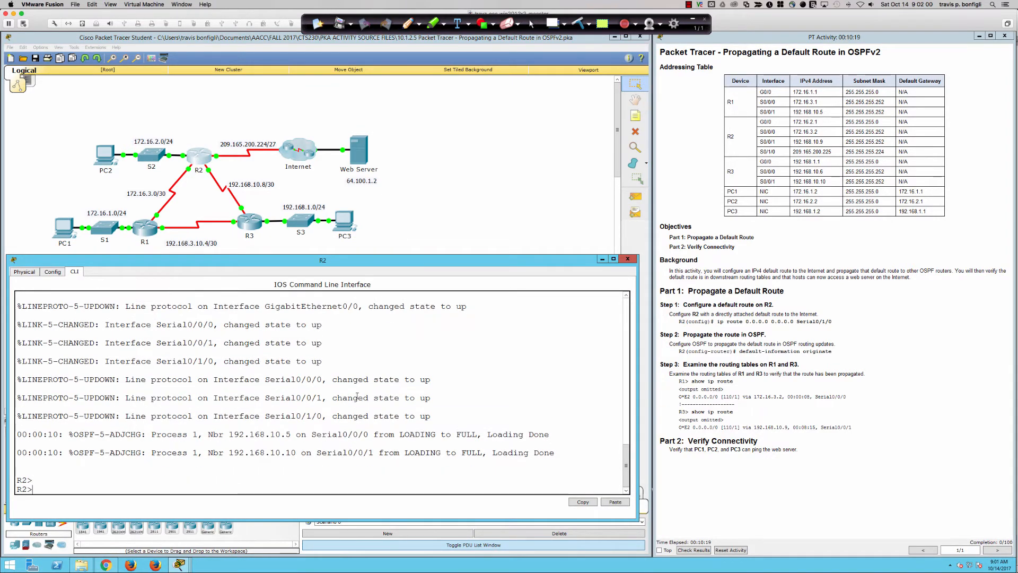
With the pen, circle R2, draw an arrow toward the Internet, and circle the ip route command in the instructions.
click(407, 24)
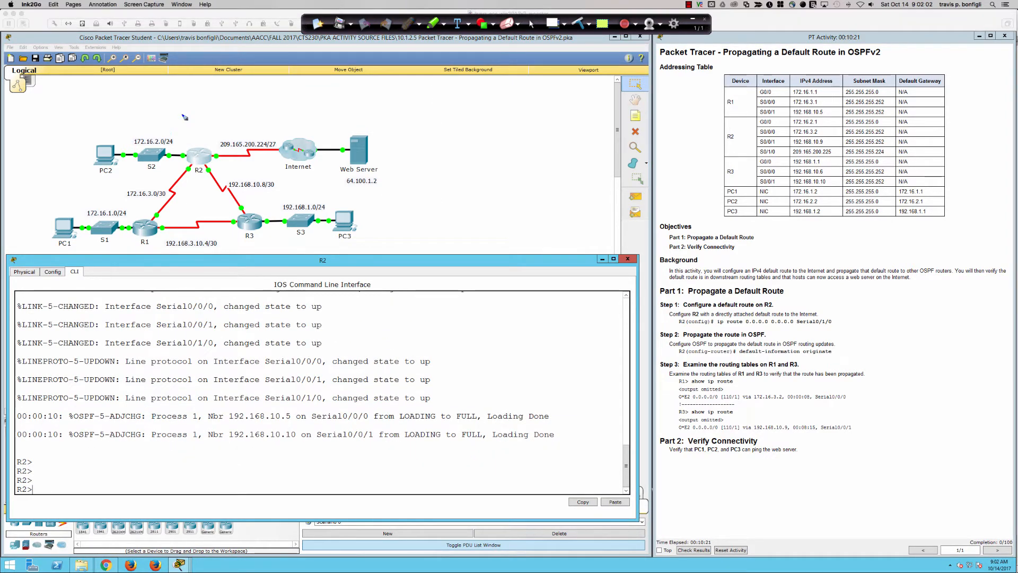
mouse_move(185, 145)
mouse_down()
mouse_move(191, 179)
mouse_move(221, 166)
mouse_move(212, 143)
mouse_move(196, 145)
mouse_up()
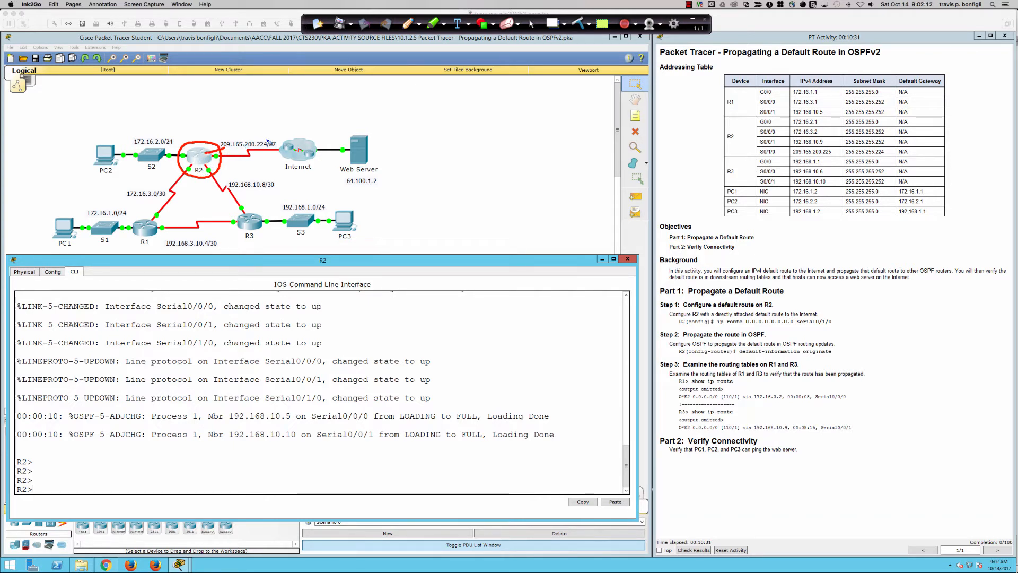
drag(222, 150, 267, 140)
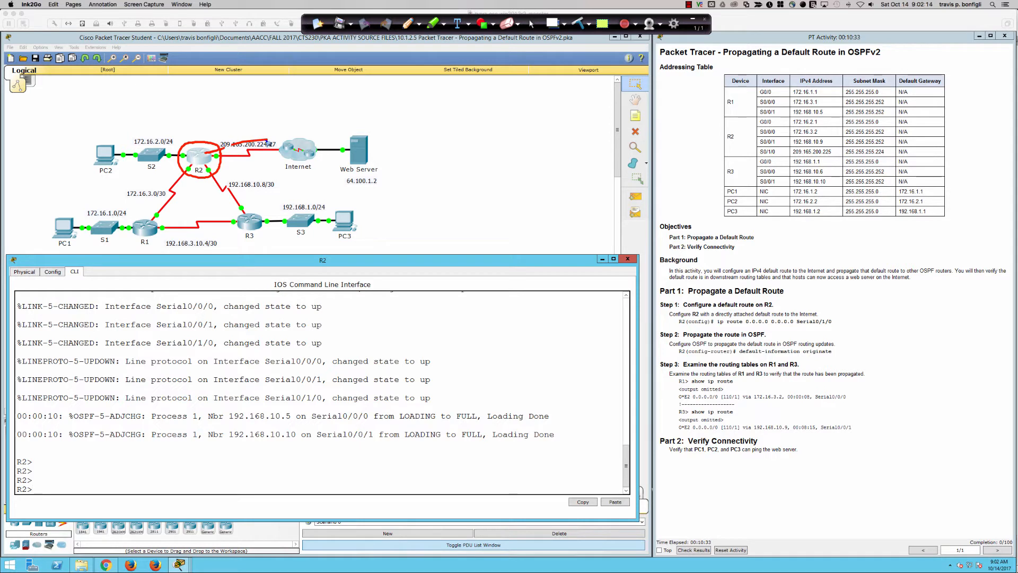
drag(254, 137, 267, 141)
mouse_move(726, 317)
mouse_down()
mouse_move(739, 335)
mouse_move(830, 330)
mouse_move(833, 318)
mouse_move(729, 317)
mouse_up()
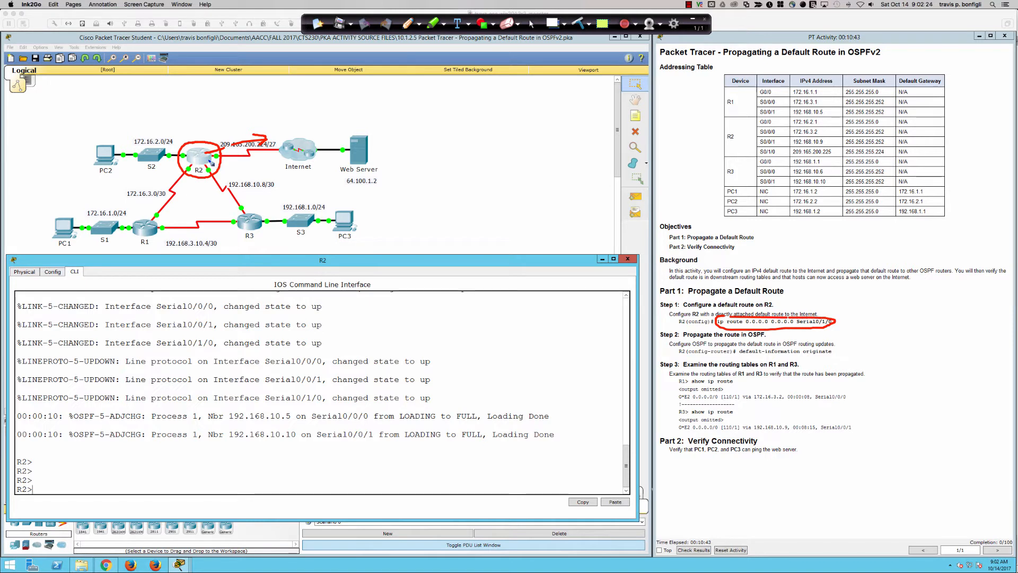
Outline the three routers as the OSPF area and underline the PC LANs in pen, then clear all annotations.
mouse_move(198, 128)
mouse_down()
mouse_move(163, 135)
mouse_move(114, 217)
mouse_move(159, 245)
mouse_move(268, 241)
mouse_move(261, 175)
mouse_move(195, 127)
mouse_up()
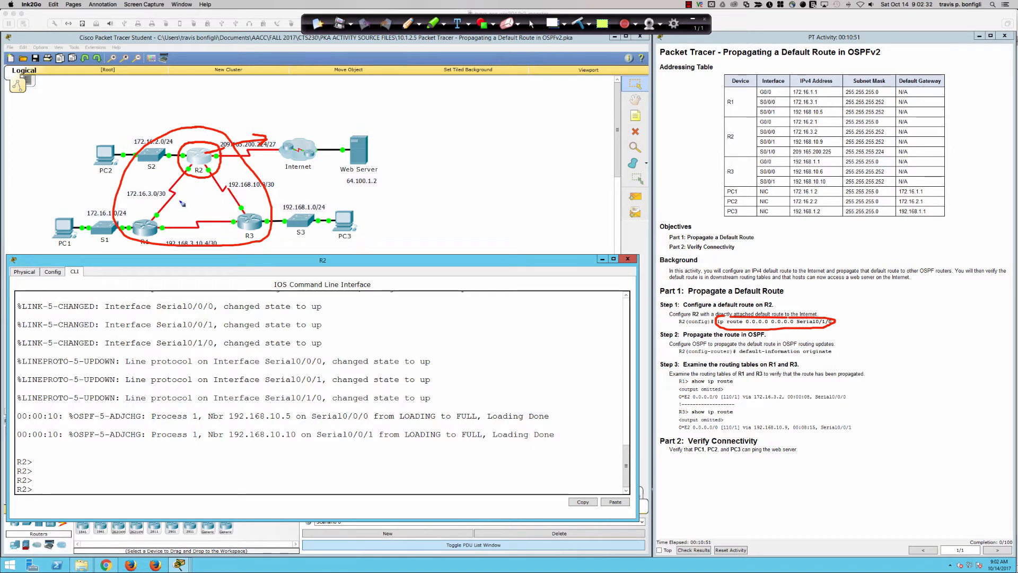
mouse_move(182, 200)
mouse_down()
mouse_move(186, 212)
mouse_move(189, 198)
mouse_move(195, 207)
mouse_move(198, 194)
mouse_move(222, 186)
mouse_move(219, 196)
mouse_up()
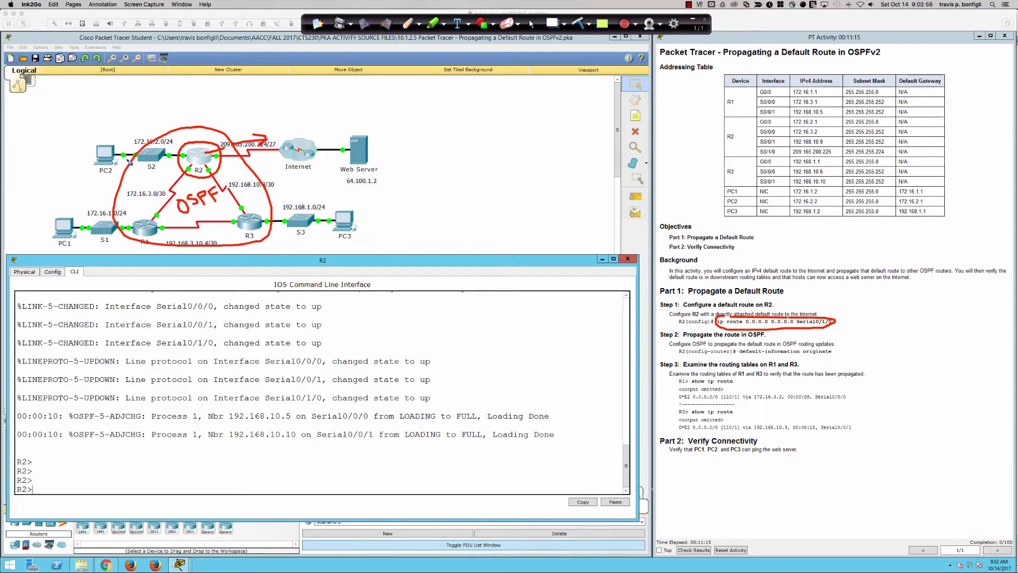
drag(112, 176, 160, 172)
drag(84, 242, 125, 244)
drag(279, 239, 357, 236)
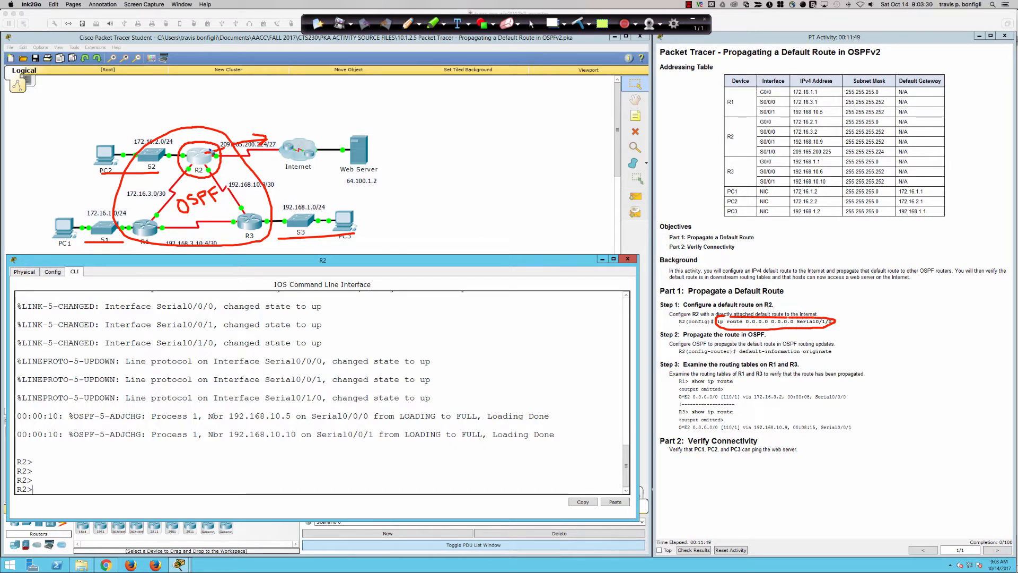
drag(234, 150, 273, 137)
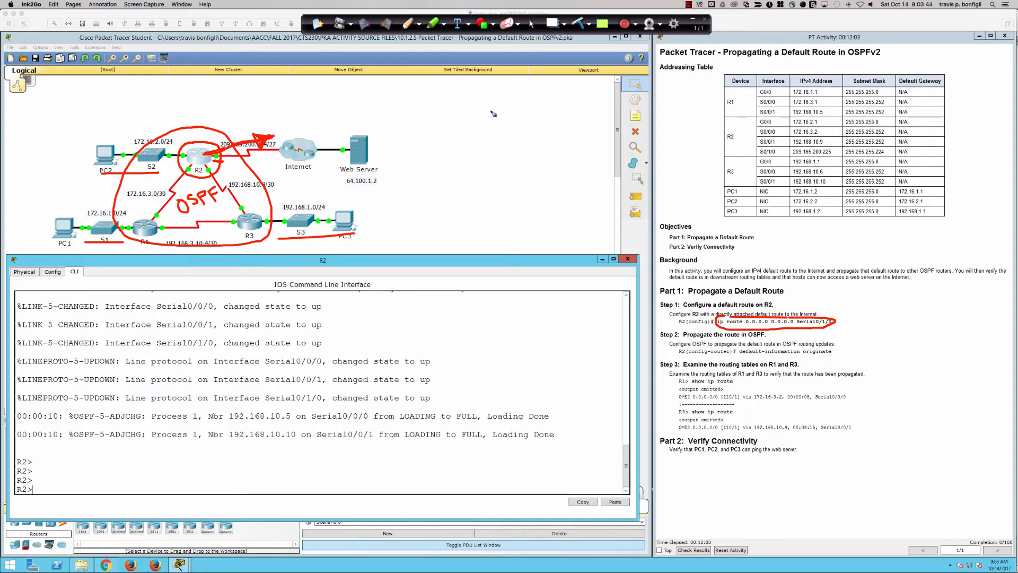
click(578, 24)
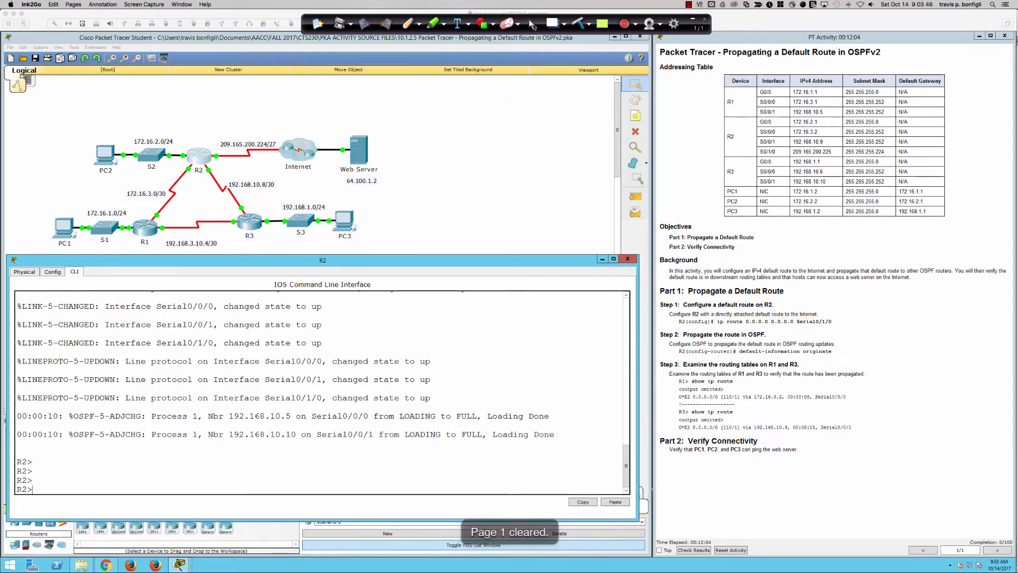
click(532, 23)
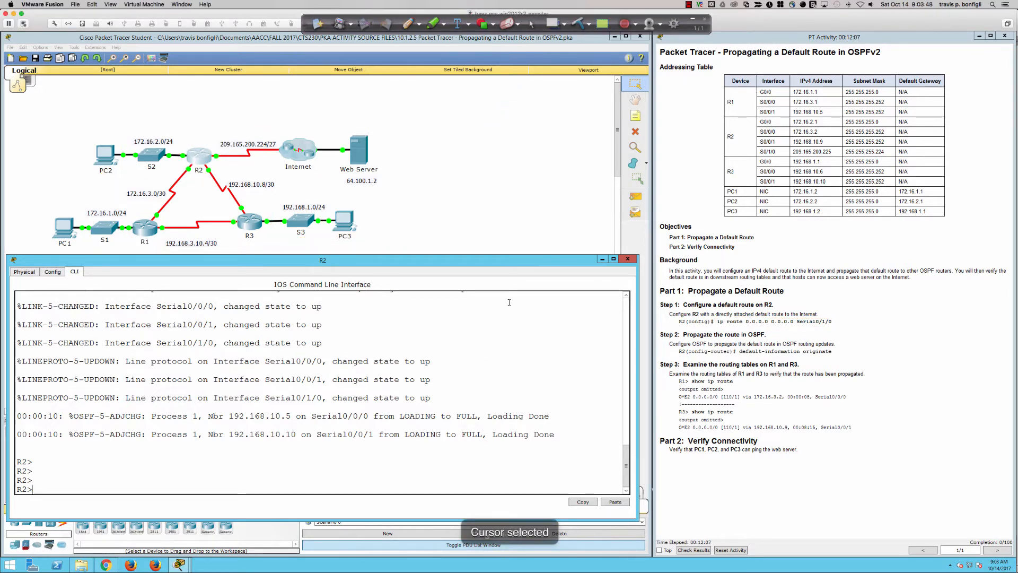
Enter global configuration mode on R2 and add a default route (0.0.0.0 0.0.0.0) out interface s0/1/0.
key(Return)
key(Return)
text(en)
key(Return)
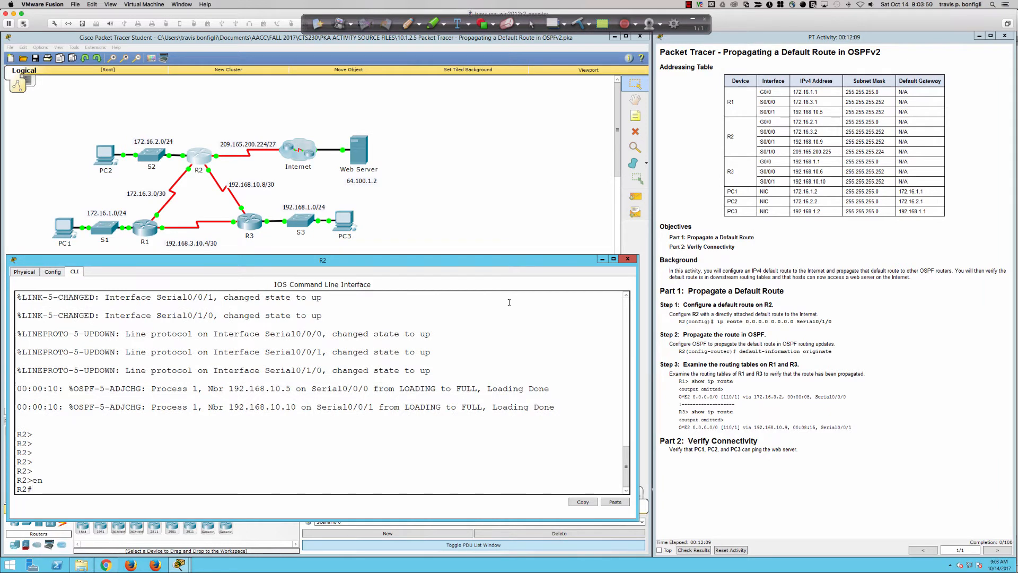
text(conf t)
key(Return)
text(ip rou)
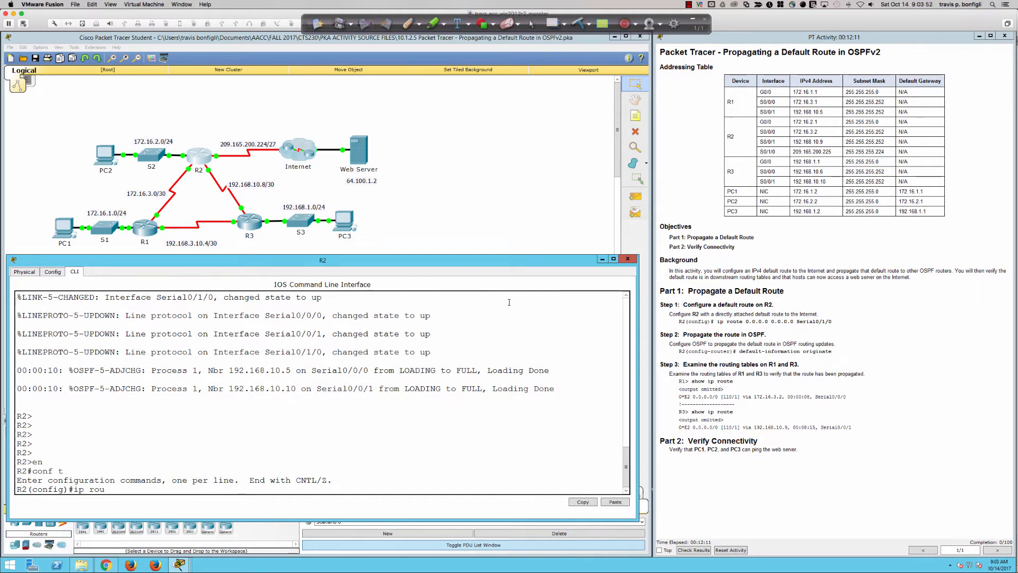
text(te 0.00)
key(BackSpace)
key(Return)
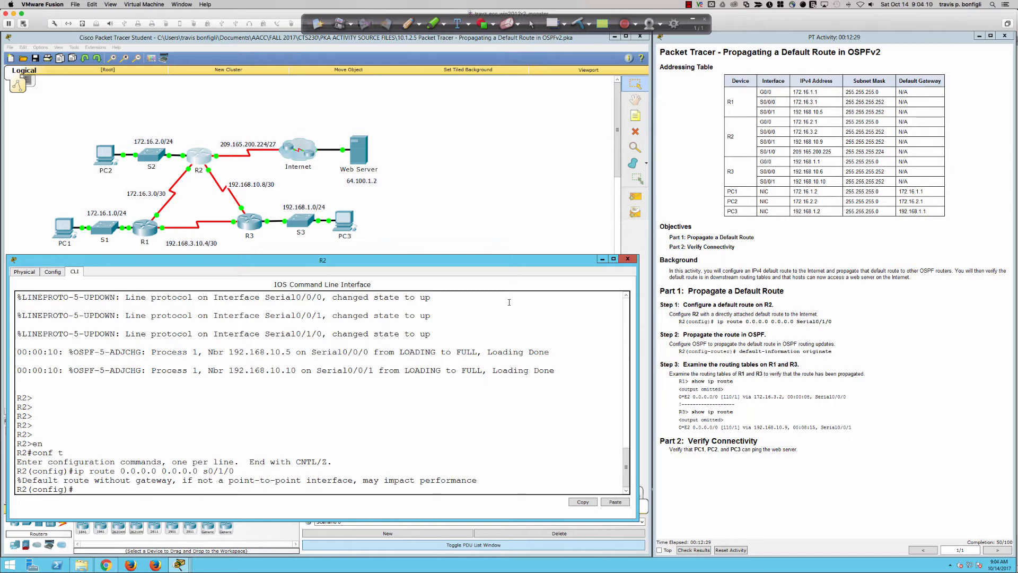
Enter router configuration mode for OSPF process 1 on R2.
key(Return)
key(Return)
key(Return)
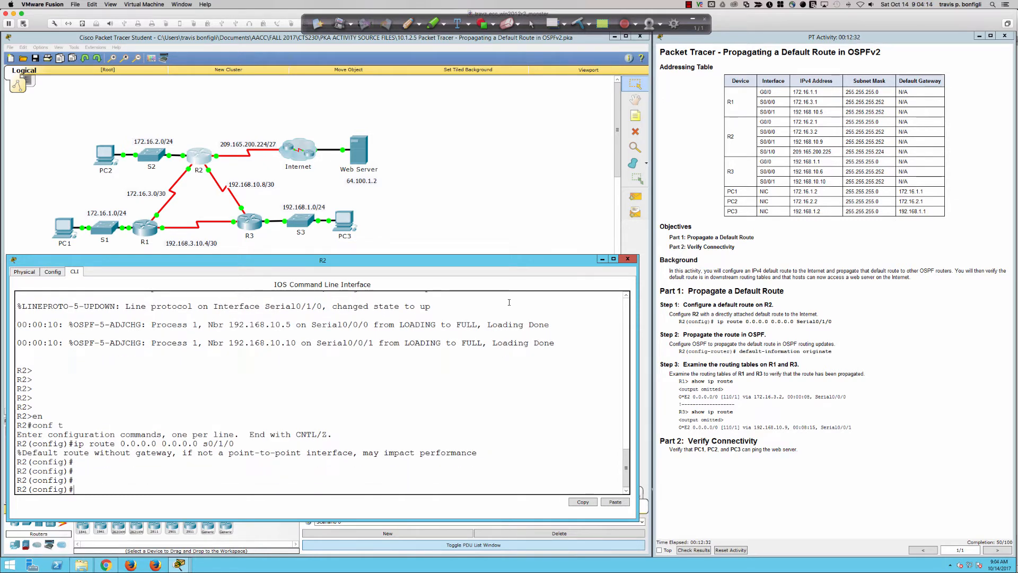
text(router ospf )
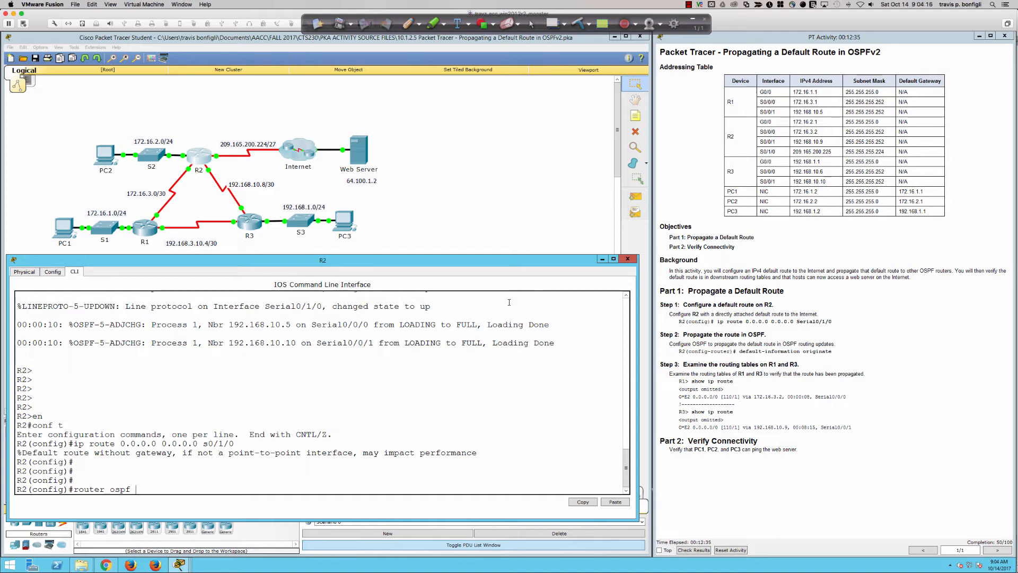
text(1)
key(Return)
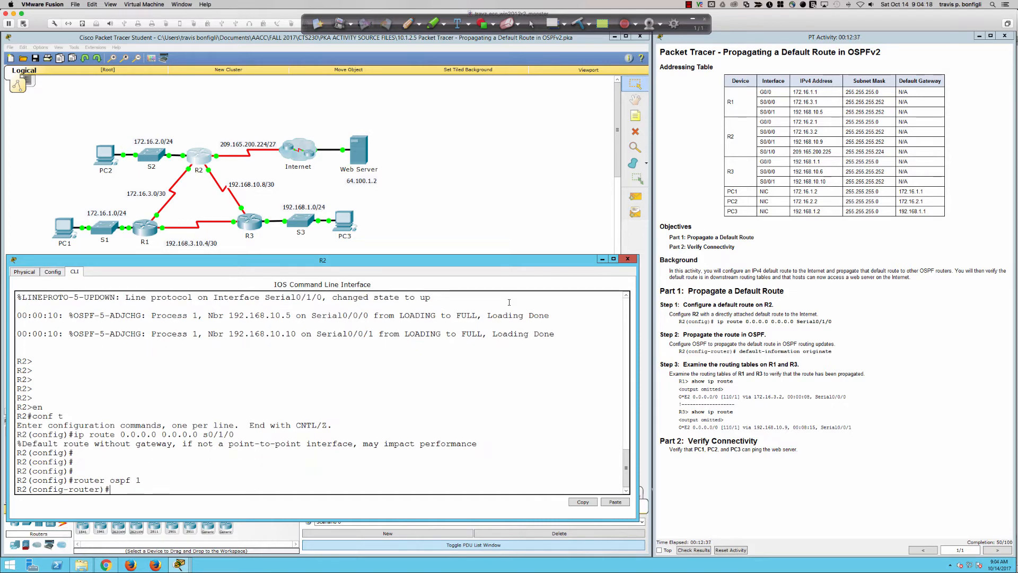
Display R2's running configuration from router configuration mode and page through to the OSPF and static route sections.
text(do sh run)
key(Return)
key(space)
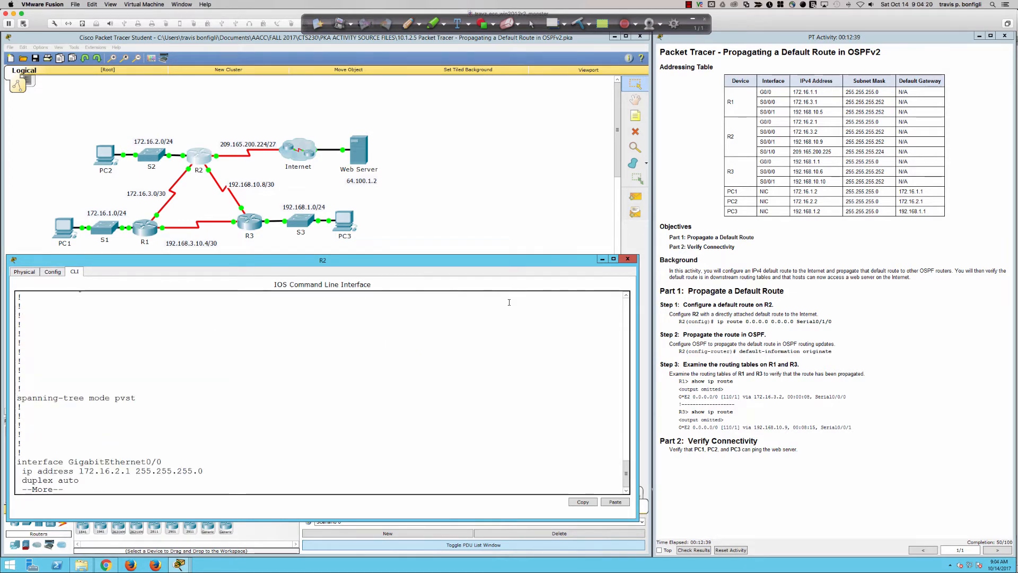
key(space)
key(space)
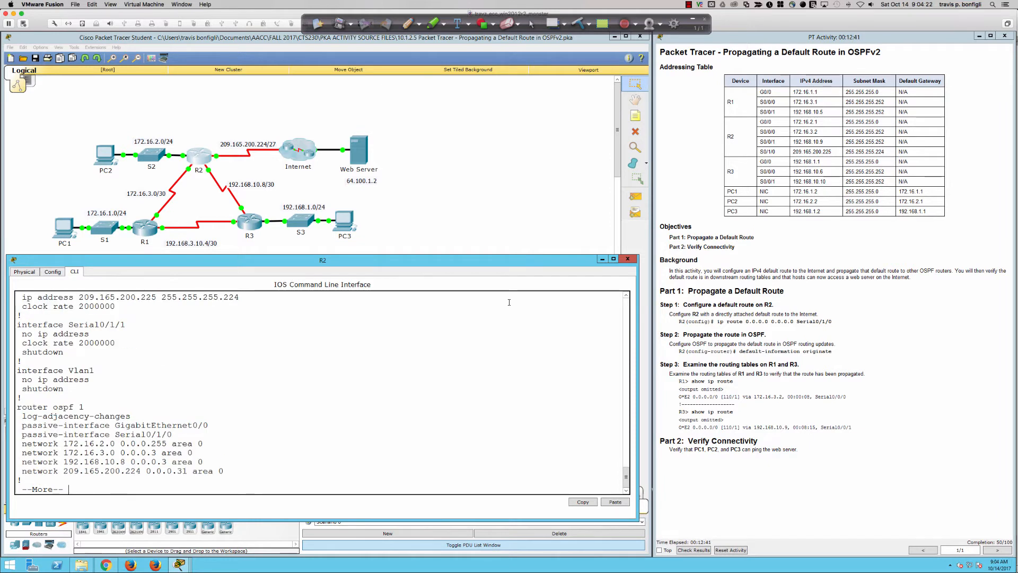
key(Return)
key(Return)
key(Return)
key(Return)
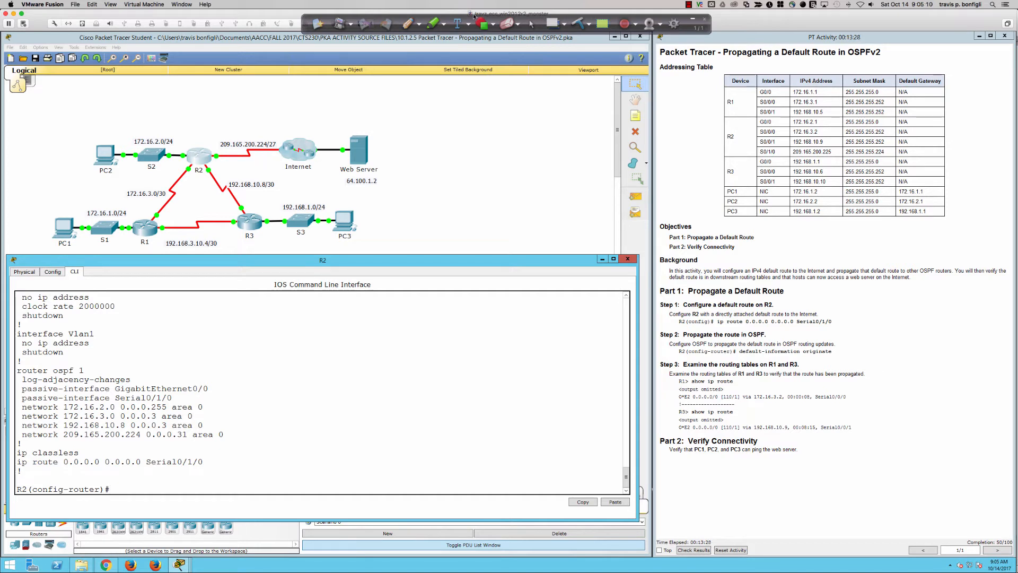
Sketch a second service-provider link from R2 with the pen, then clear the drawing and return to R2's console.
click(408, 22)
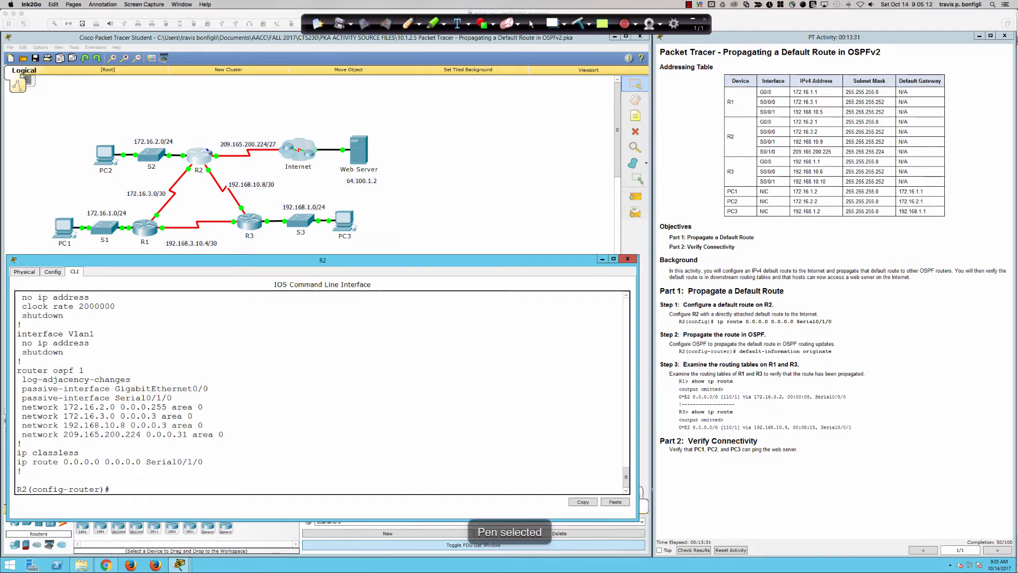
mouse_move(206, 148)
mouse_down()
mouse_move(272, 111)
mouse_move(313, 109)
mouse_move(300, 90)
mouse_move(278, 91)
mouse_move(269, 106)
mouse_move(281, 117)
mouse_move(300, 97)
mouse_move(290, 105)
mouse_up()
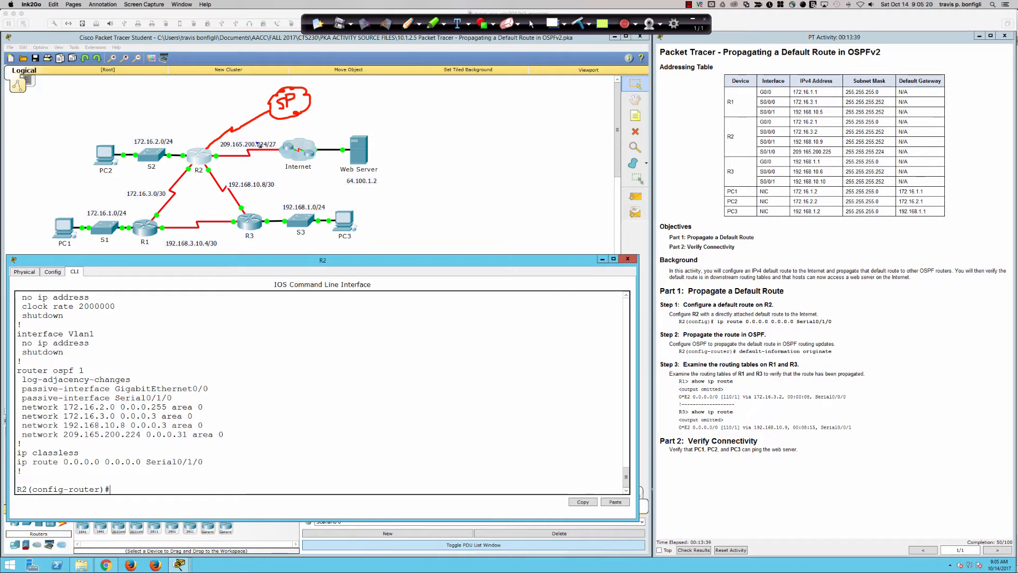
click(579, 22)
click(531, 24)
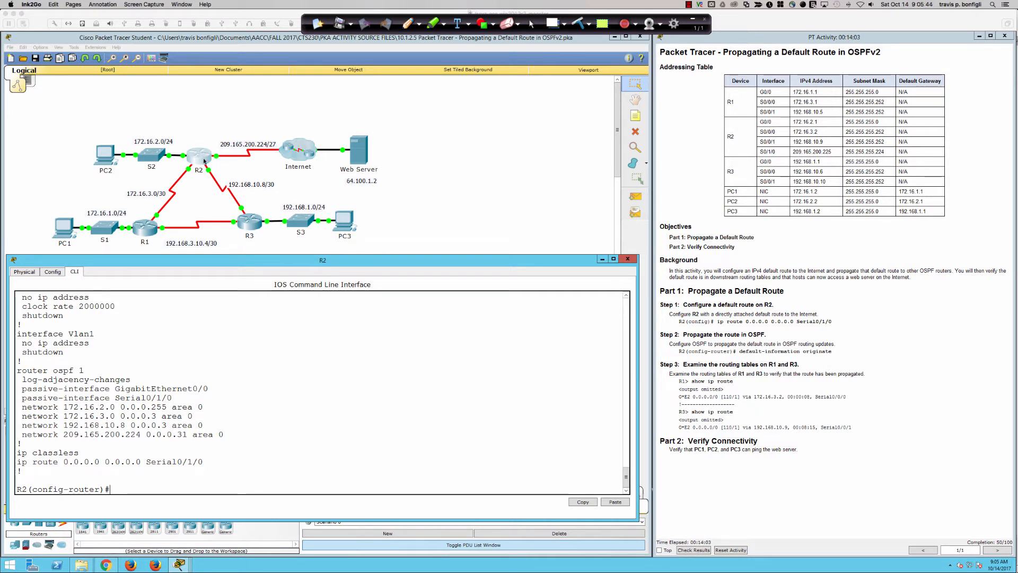
click(509, 302)
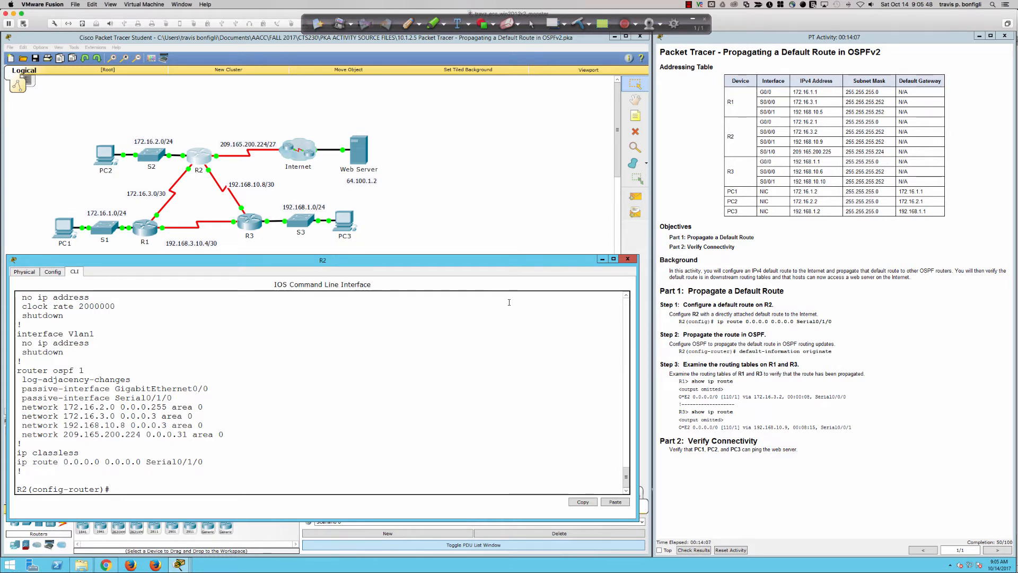
Propagate the default route from R2's OSPF process with default-information originate, checking the command's further options before entering it.
key(Return)
key(Return)
key(Return)
text(def)
key(Tab)
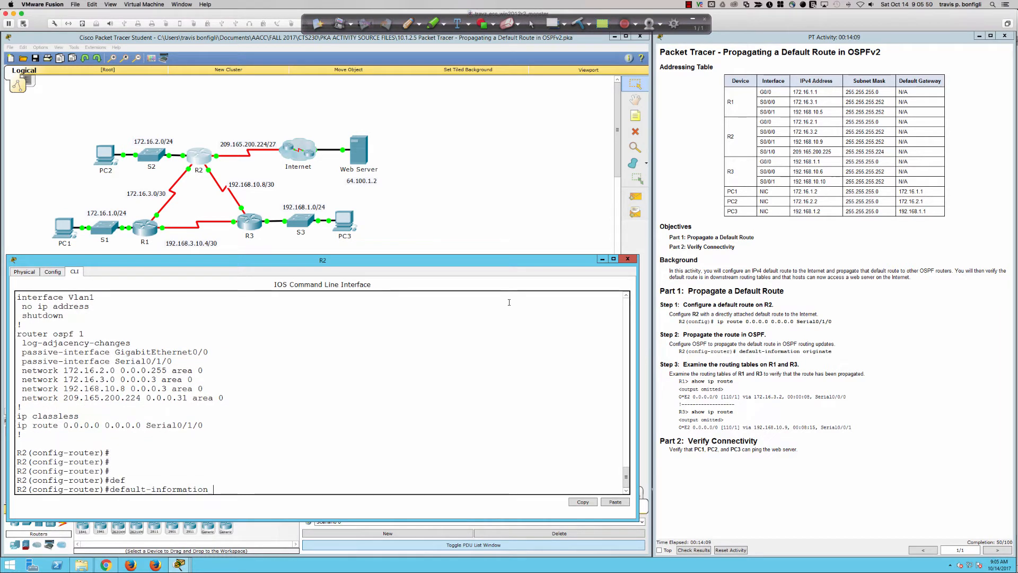
text(or)
key(Tab)
text(?)
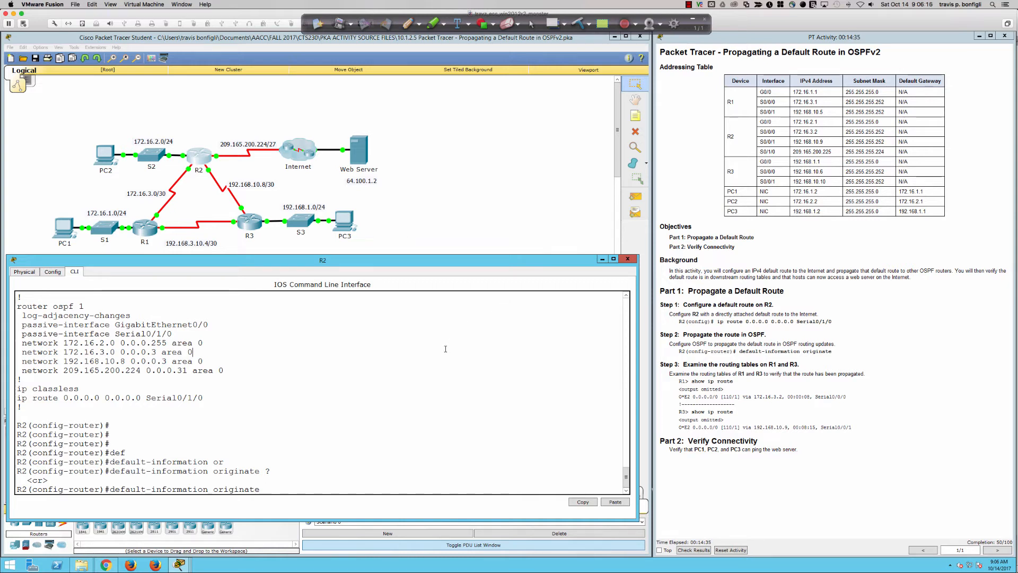
key(Return)
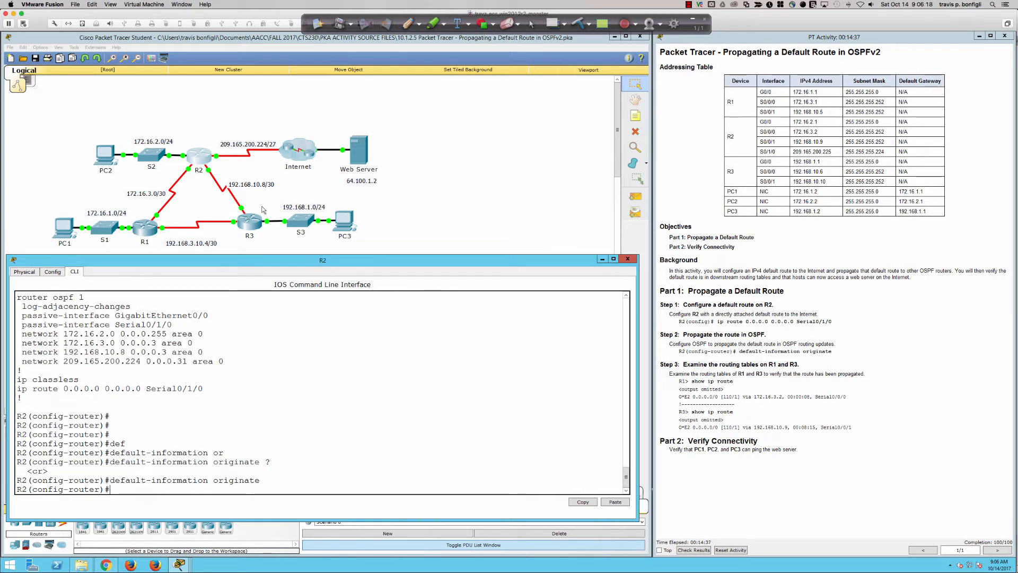
Switch to R3's console and display its full IP routing table from configuration mode.
click(253, 220)
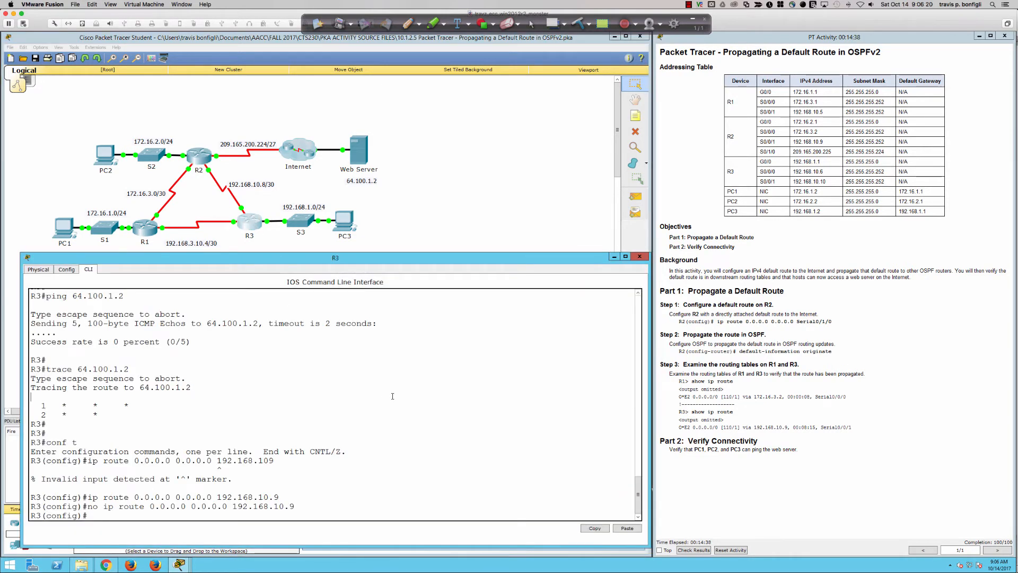
text(do sh ip route)
key(Return)
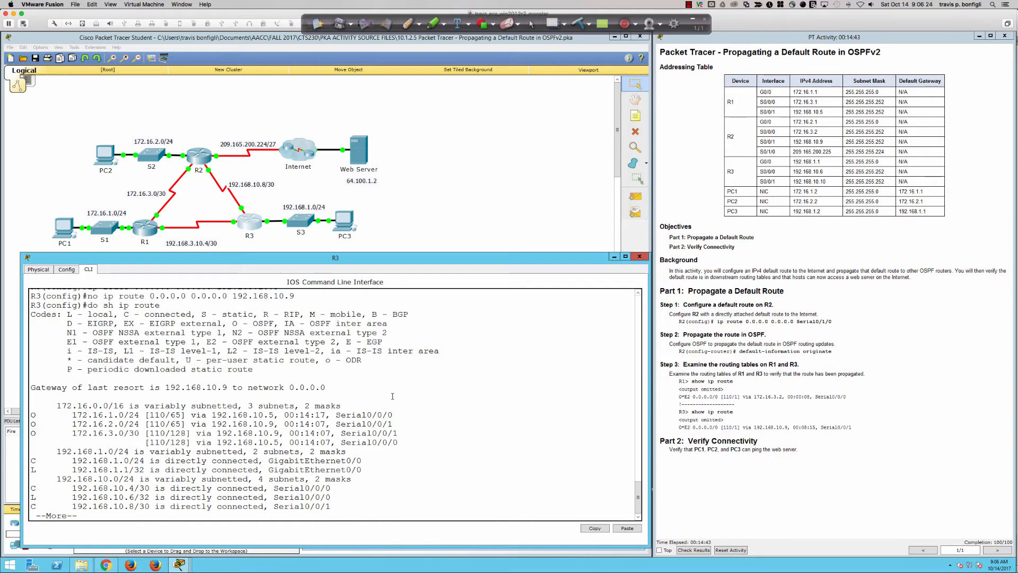
key(space)
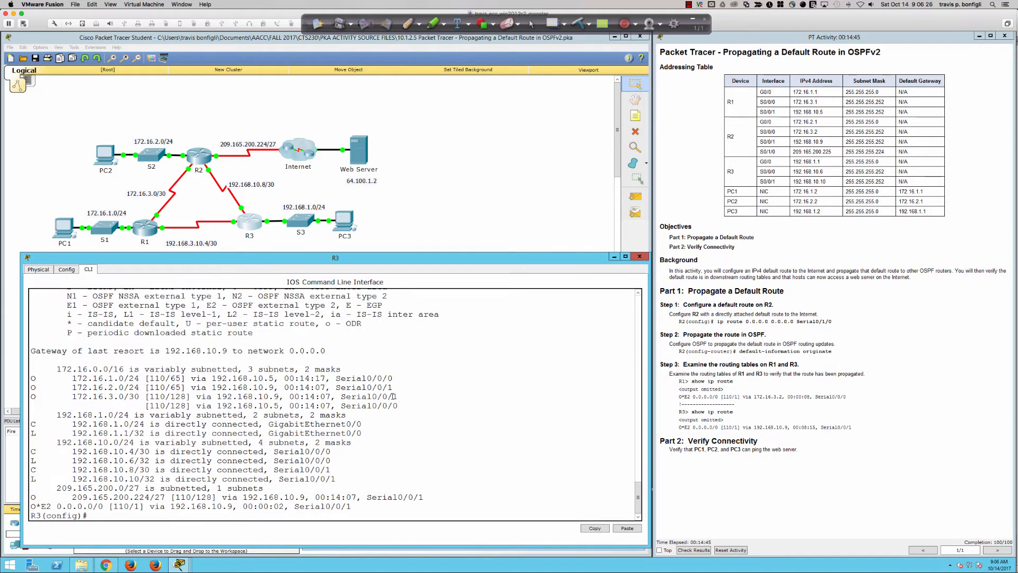
Examine R3's 0.0.0.0/0 route entry and compare its O*E2 code with the OSPF external type 2 legend.
drag(351, 506, 30, 508)
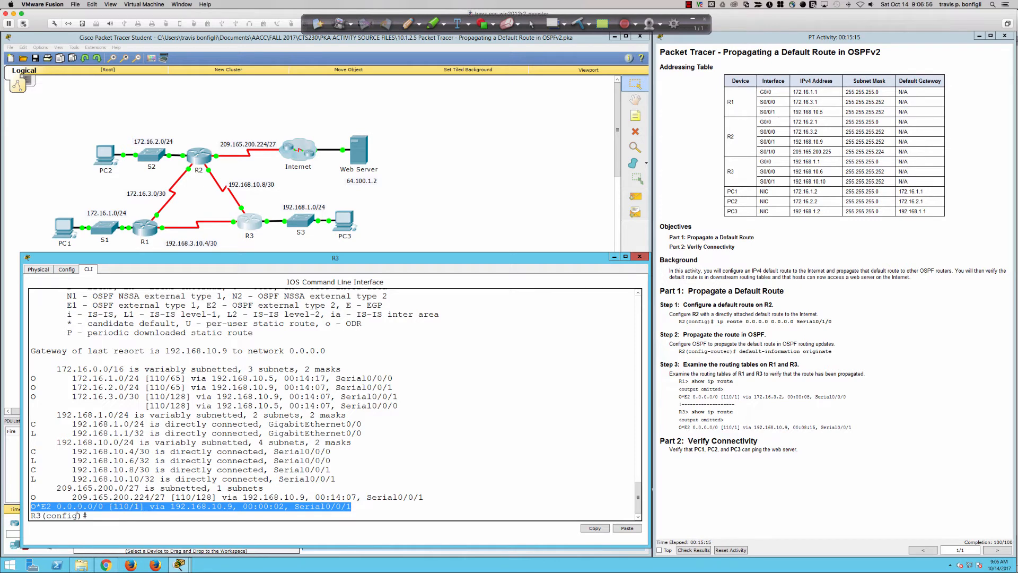
drag(58, 506, 27, 508)
click(48, 506)
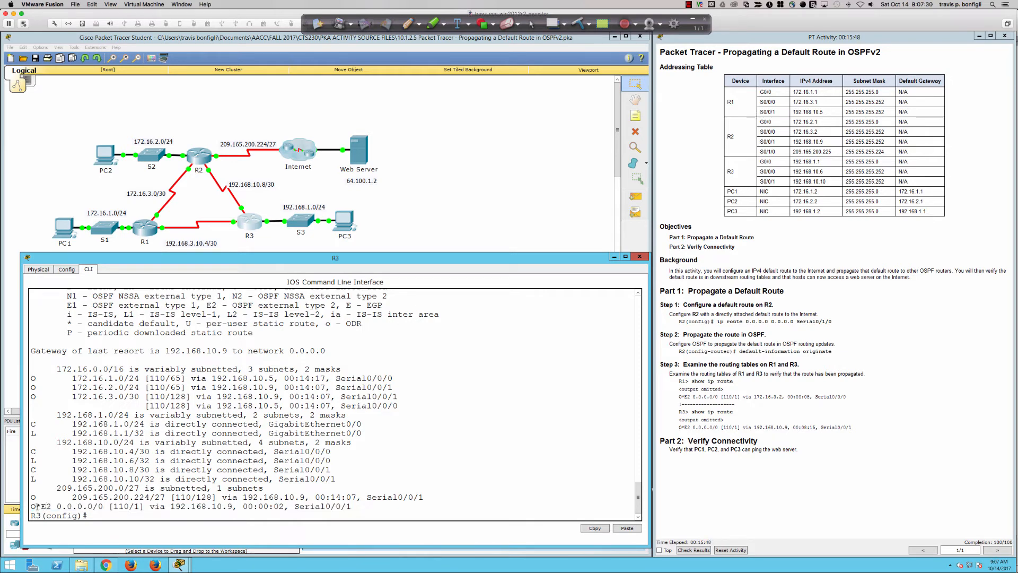
drag(30, 506, 53, 506)
drag(208, 304, 337, 308)
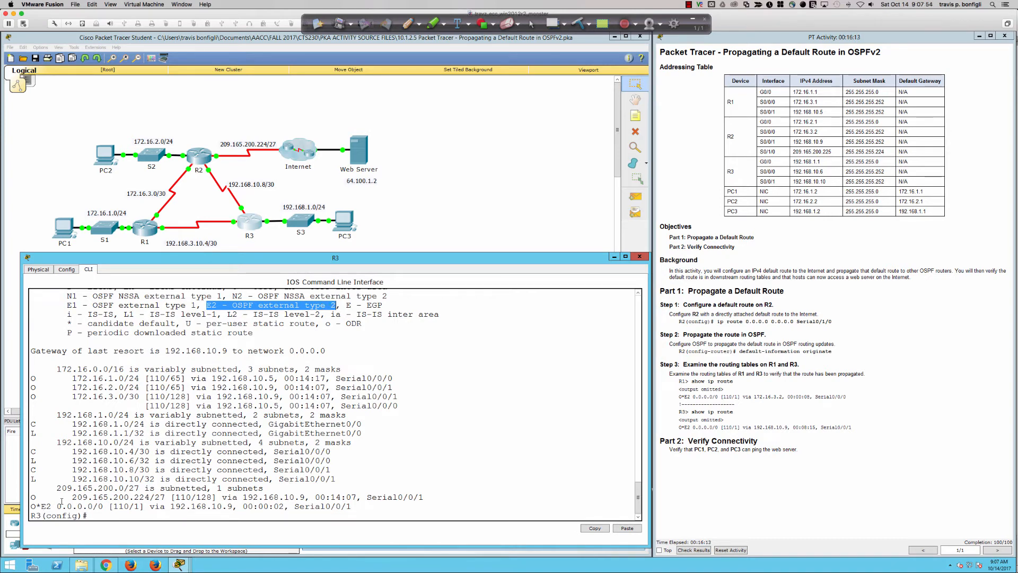
drag(33, 507, 58, 506)
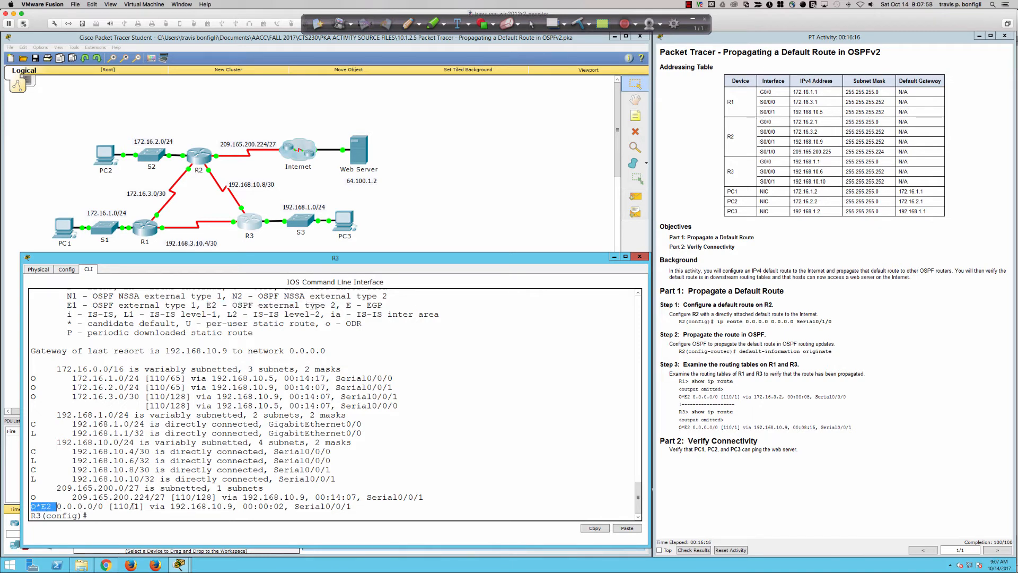
Check R3's gateway of last resort in the routing table, and ping 10.100.1.2 from configuration mode.
drag(155, 351, 233, 351)
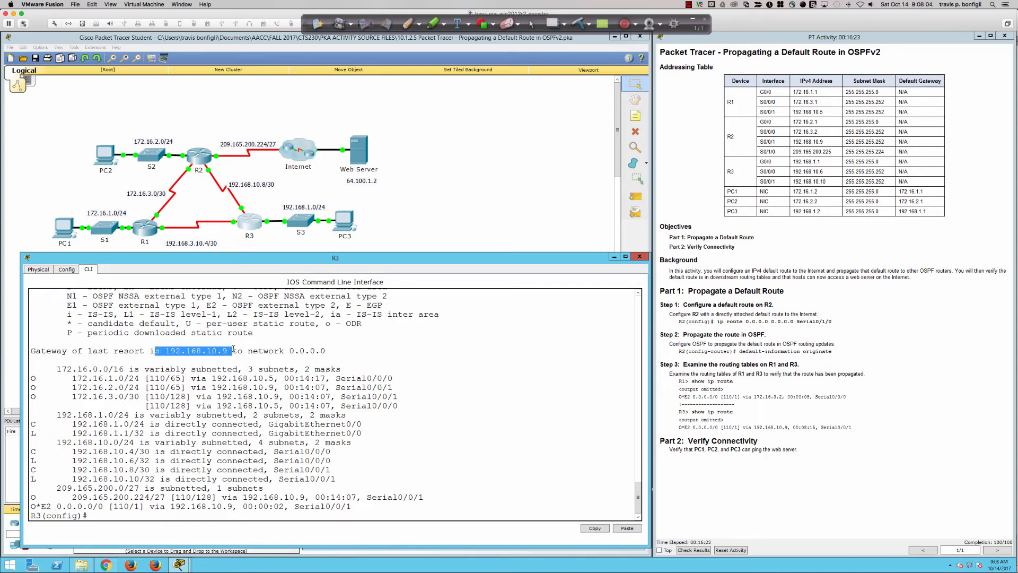
click(460, 373)
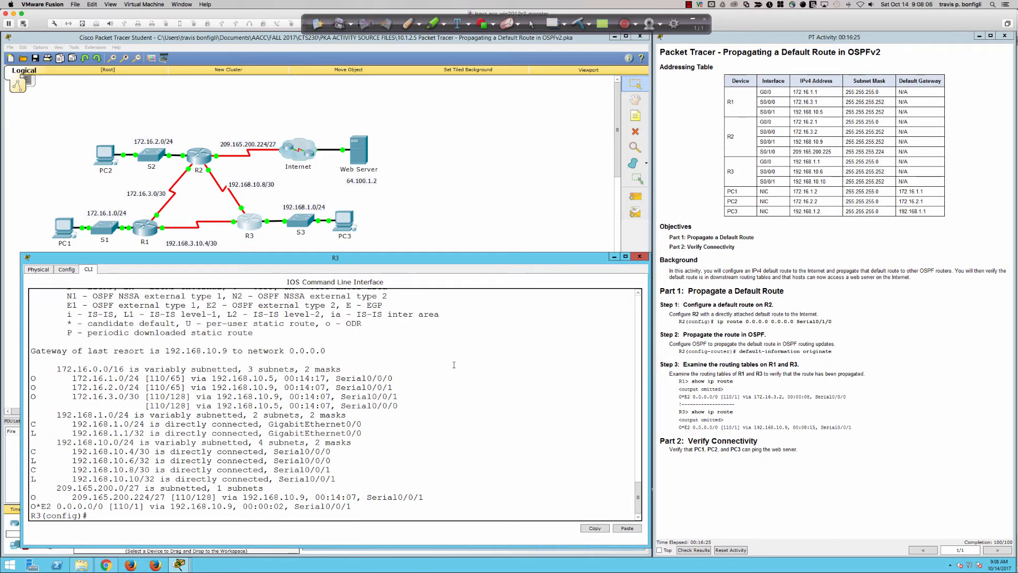
text(do ping 10.100.1.2)
key(Return)
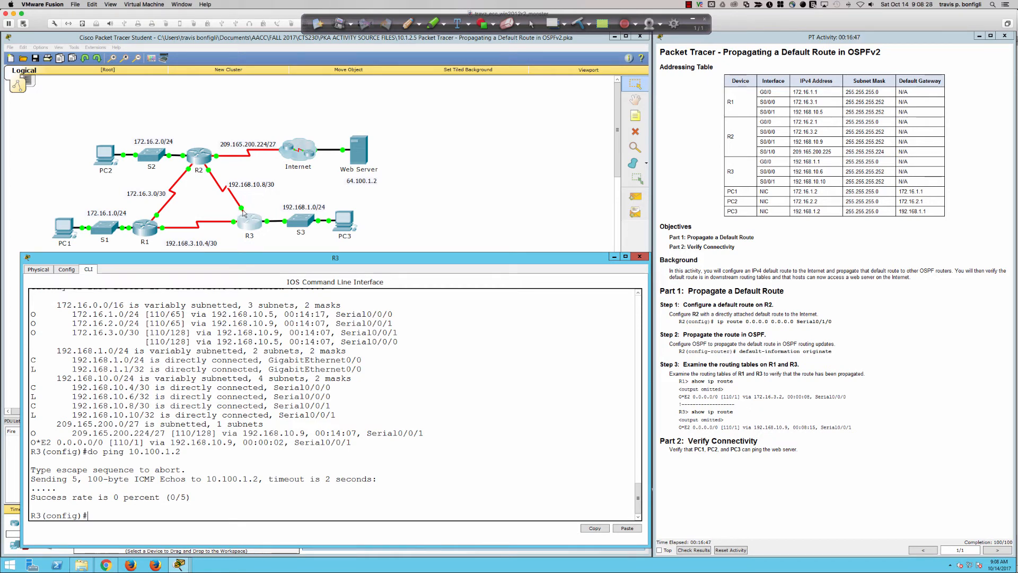
Dismiss PC3's script module warning and ping the web server at 64.100.1.2 from PC1's Command Prompt.
click(347, 222)
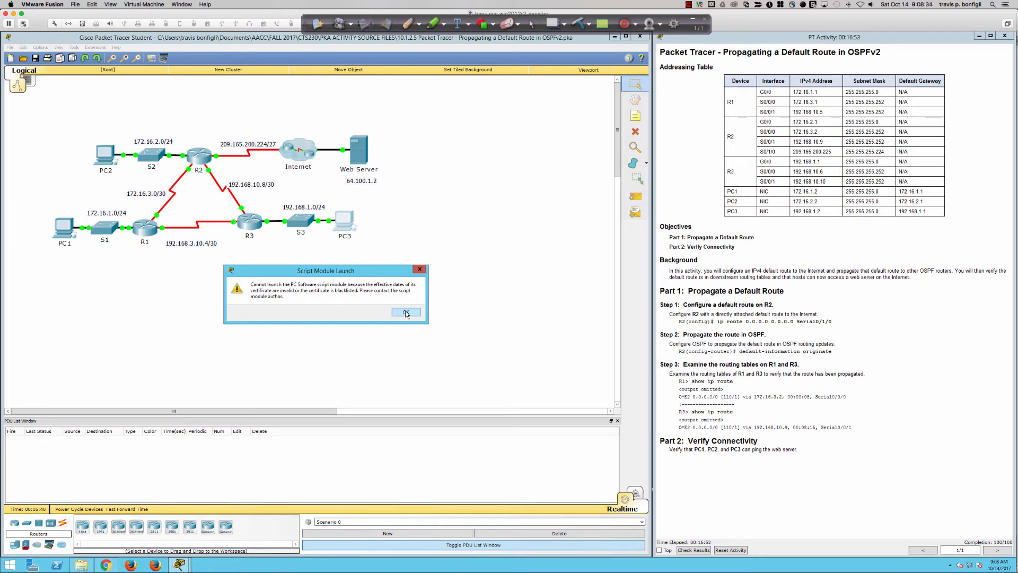
click(406, 312)
click(71, 233)
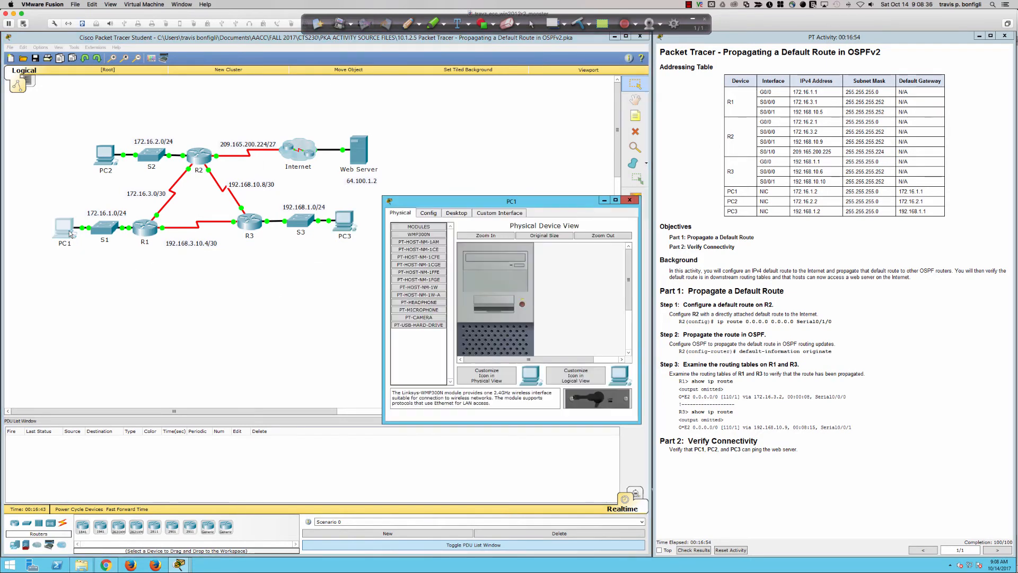
click(457, 213)
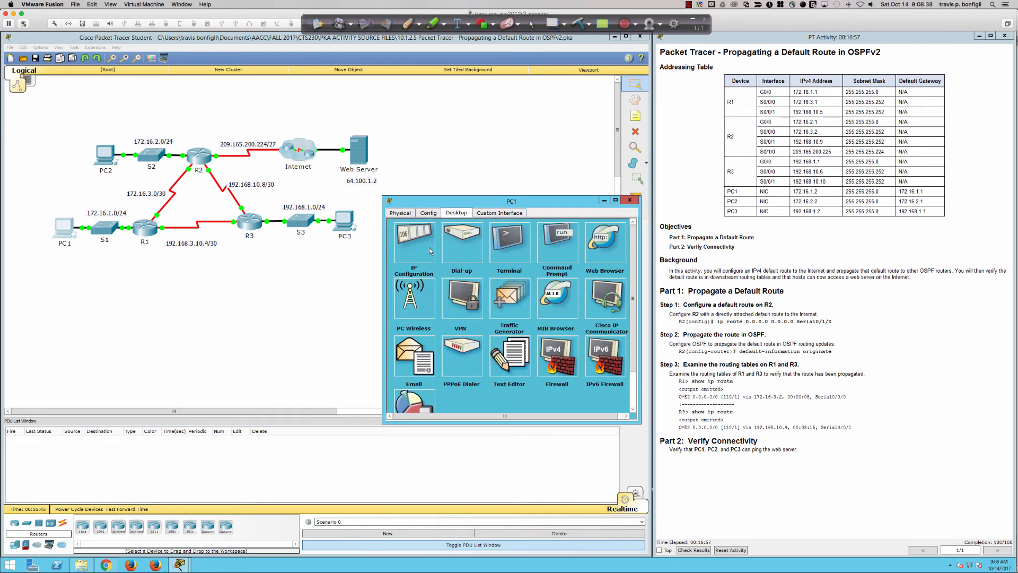
click(549, 239)
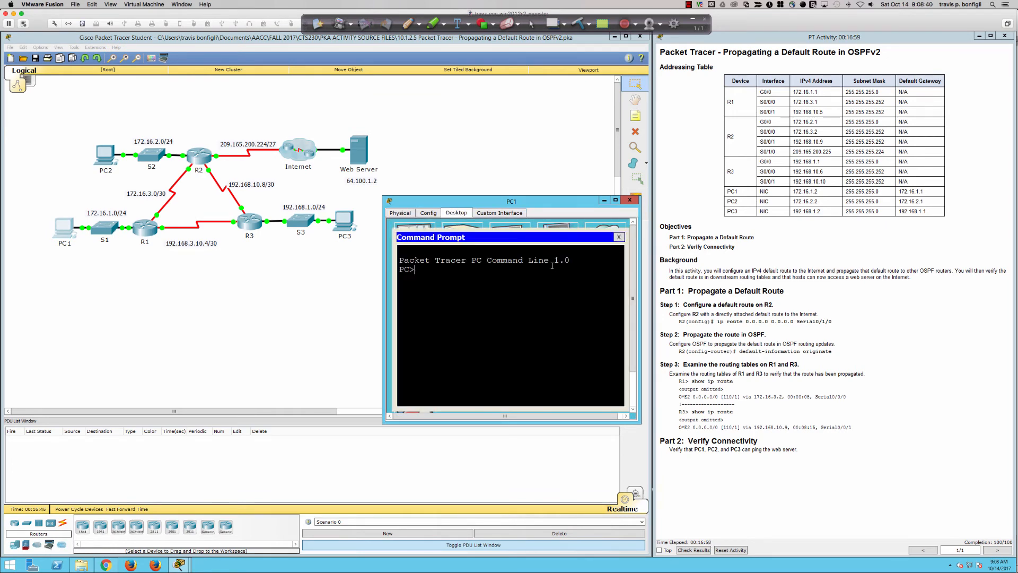
text(ping 64.100.1.2)
key(Return)
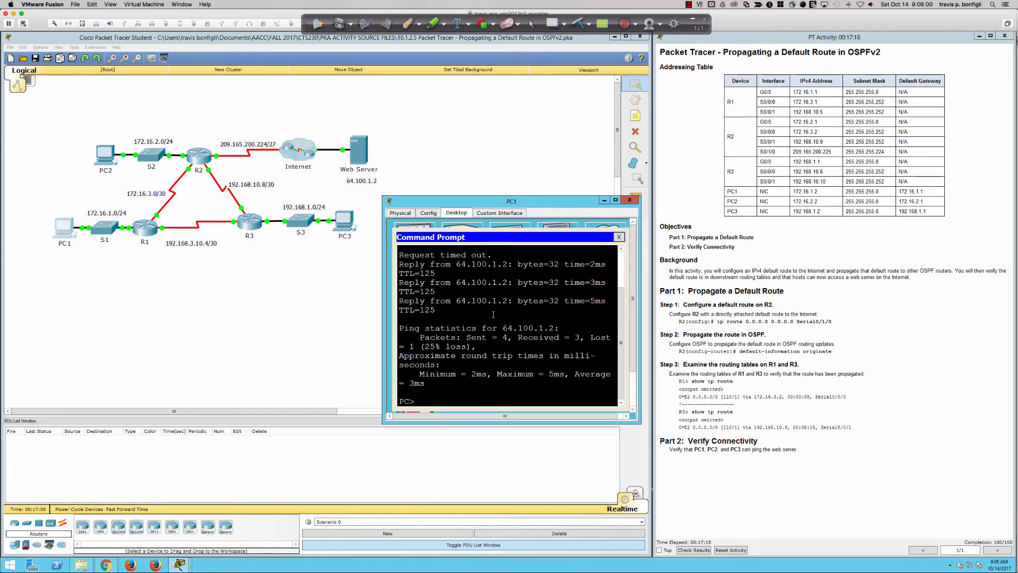
Trace the route from PC1 to the web server with tracert 64.100.1.2.
key(Up)
text(\)
key(BackSpace)
key(BackSpace)
key(BackSpace)
key(BackSpace)
key(BackSpace)
key(BackSpace)
key(BackSpace)
key(BackSpace)
key(BackSpace)
key(BackSpace)
key(BackSpace)
key(BackSpace)
key(BackSpace)
key(BackSpace)
key(BackSpace)
key(BackSpace)
text(tracert )
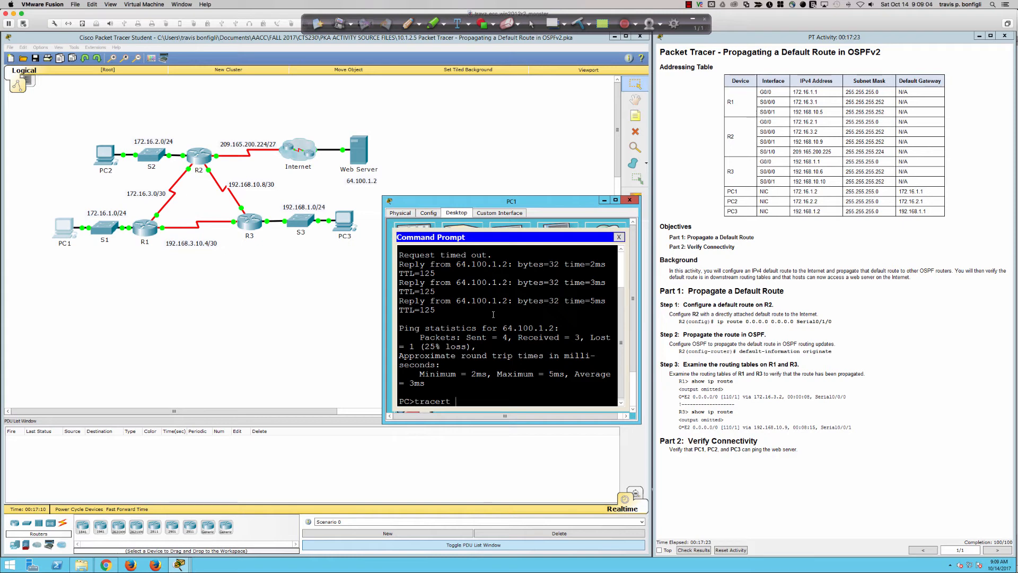
text(64.100.1.2)
key(Return)
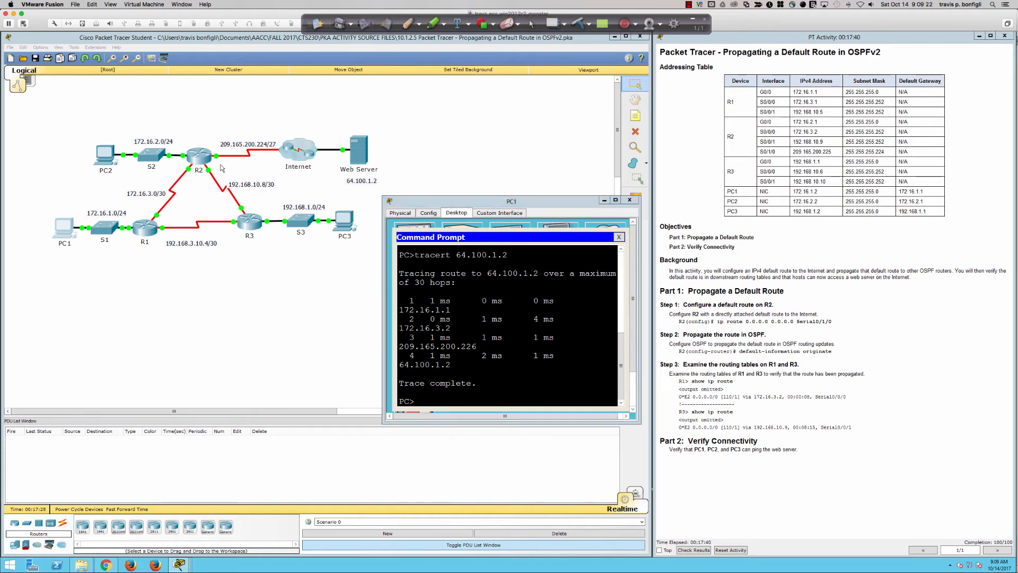
key(super)
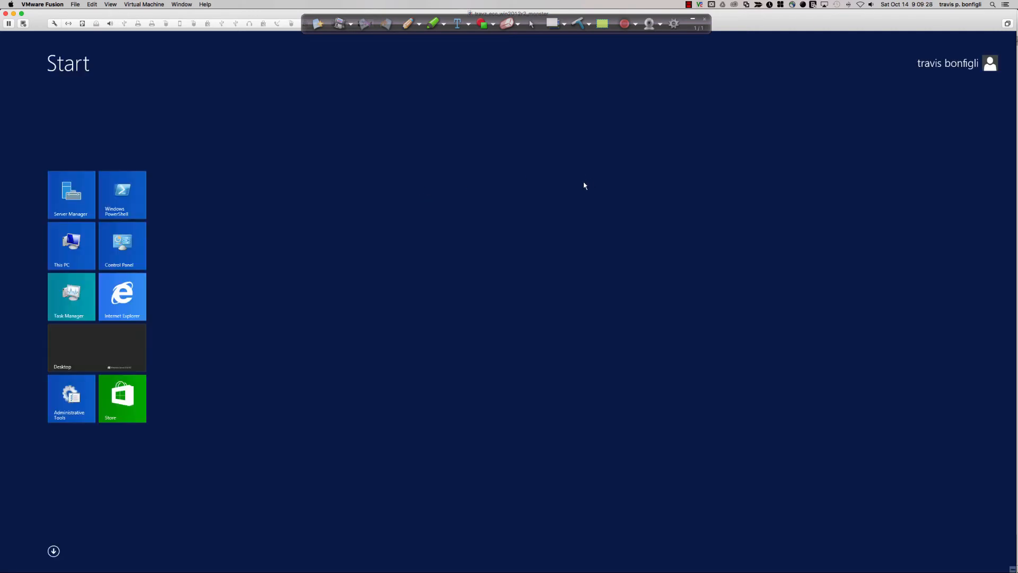
click(54, 551)
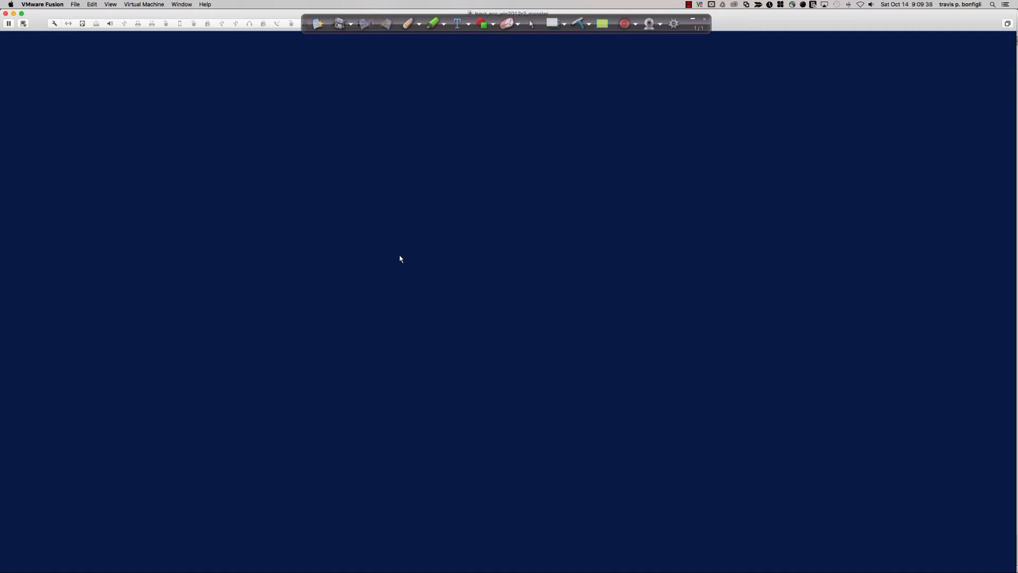
key(super+Tab)
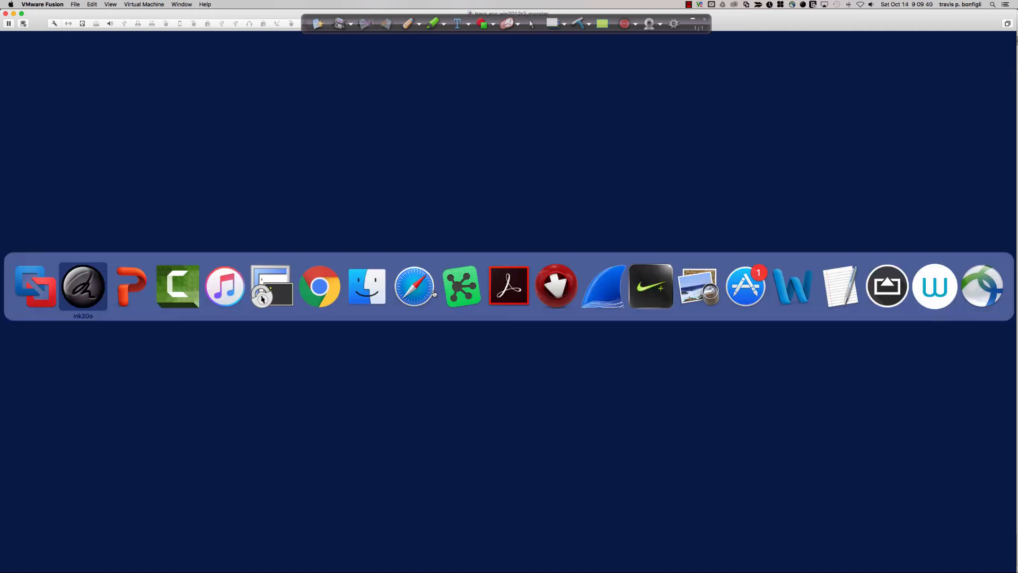
key(super+Tab)
key(super+Tab)
key(super+Tab)
key(super+Tab)
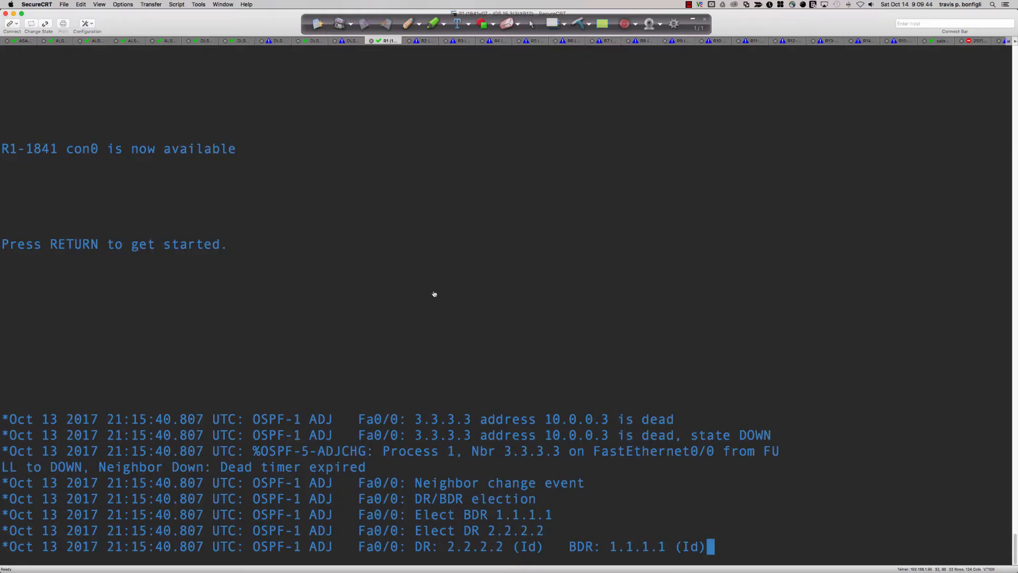
key(super+Tab)
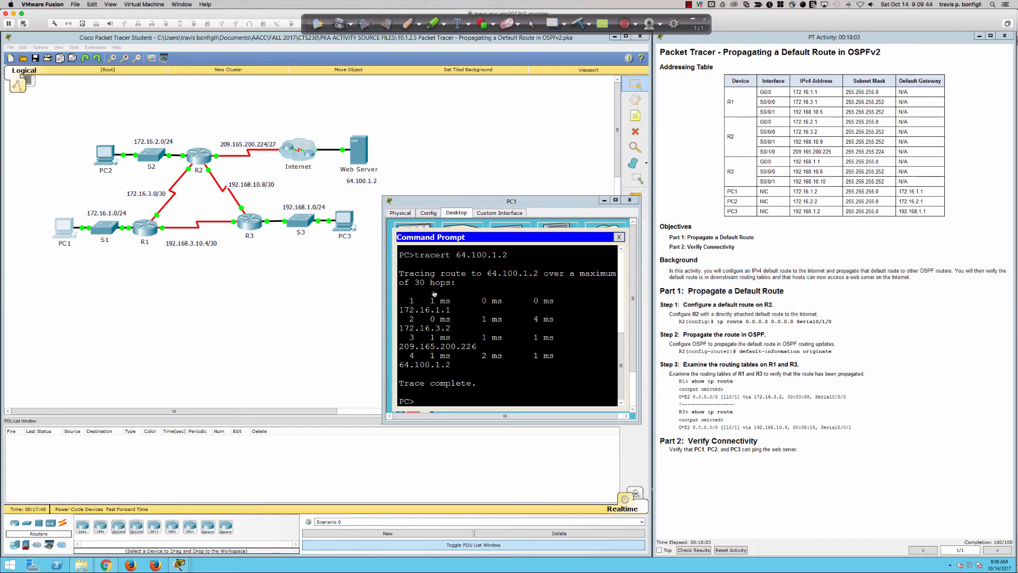
Return to R2's console and shut down its Internet-facing interface s0/1/0.
click(201, 159)
click(297, 358)
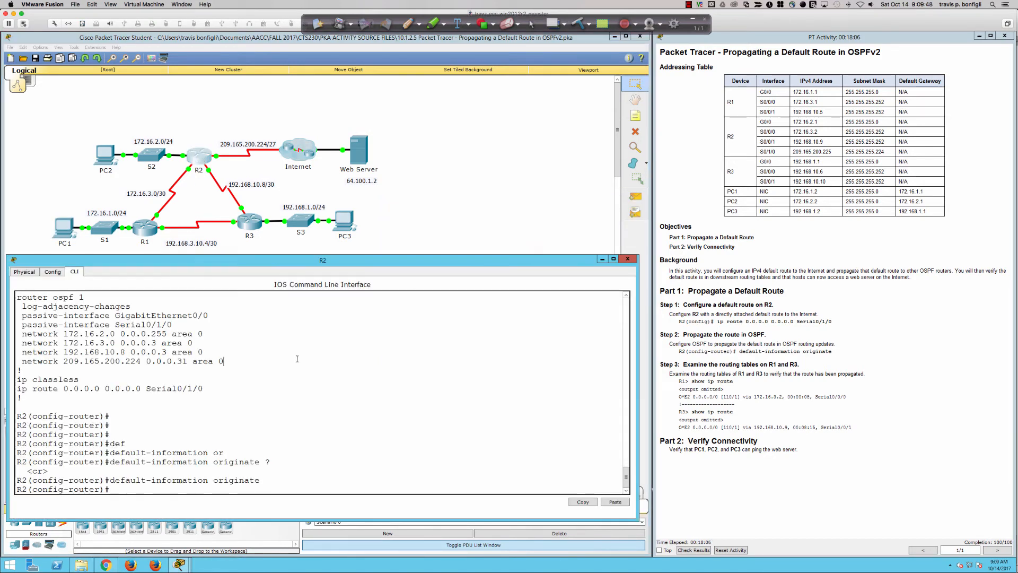
key(Return)
key(Return)
key(Return)
key(Return)
text(int s0/1/0)
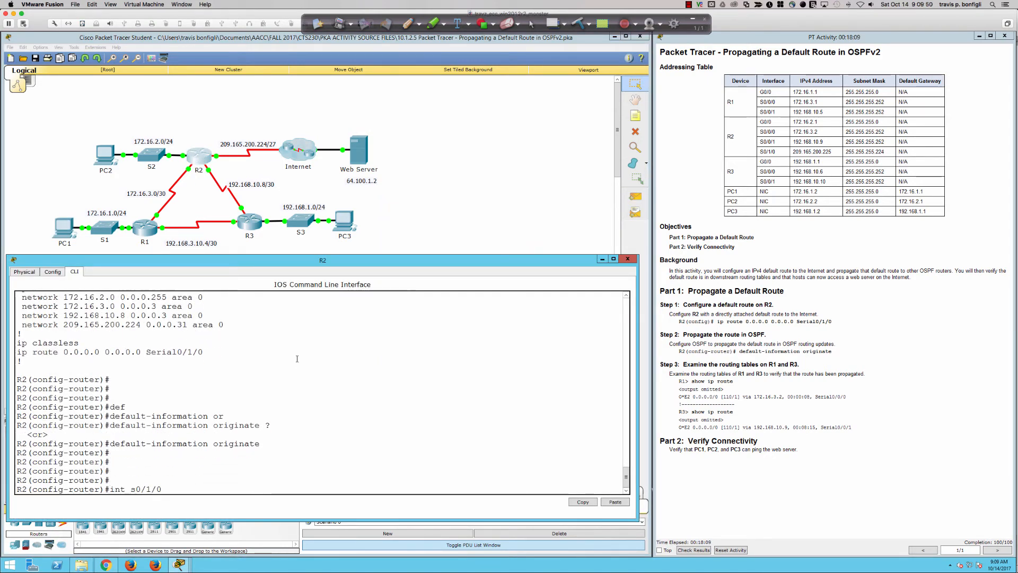
key(Return)
text(;)
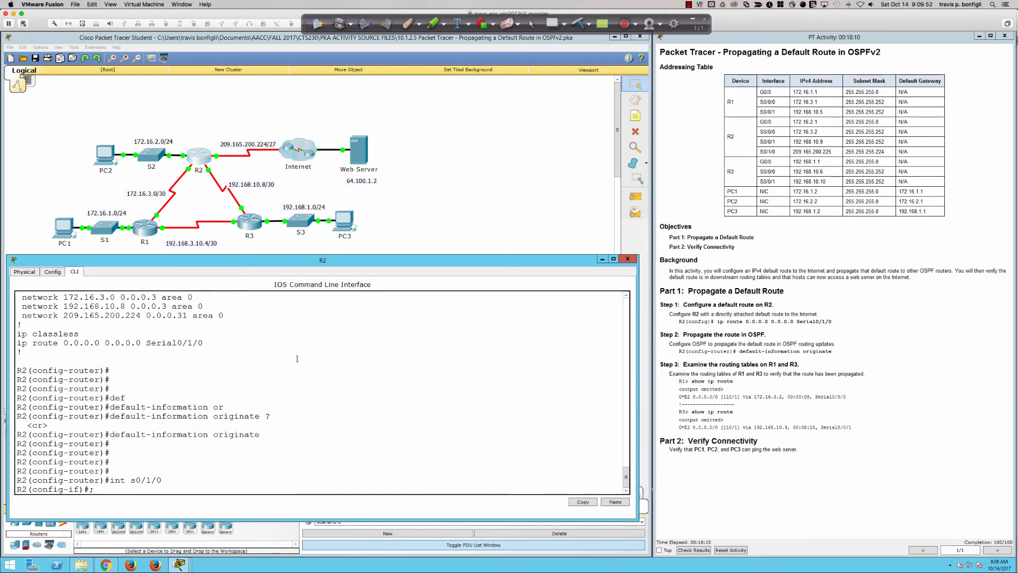
key(Return)
key(Return)
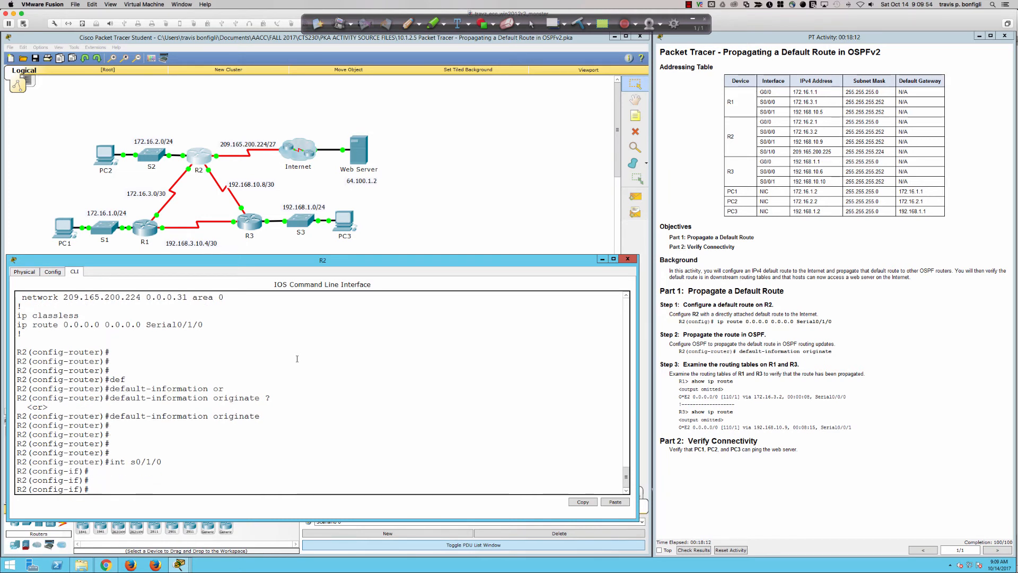
text(shut)
key(Return)
key(Return)
key(Return)
key(Return)
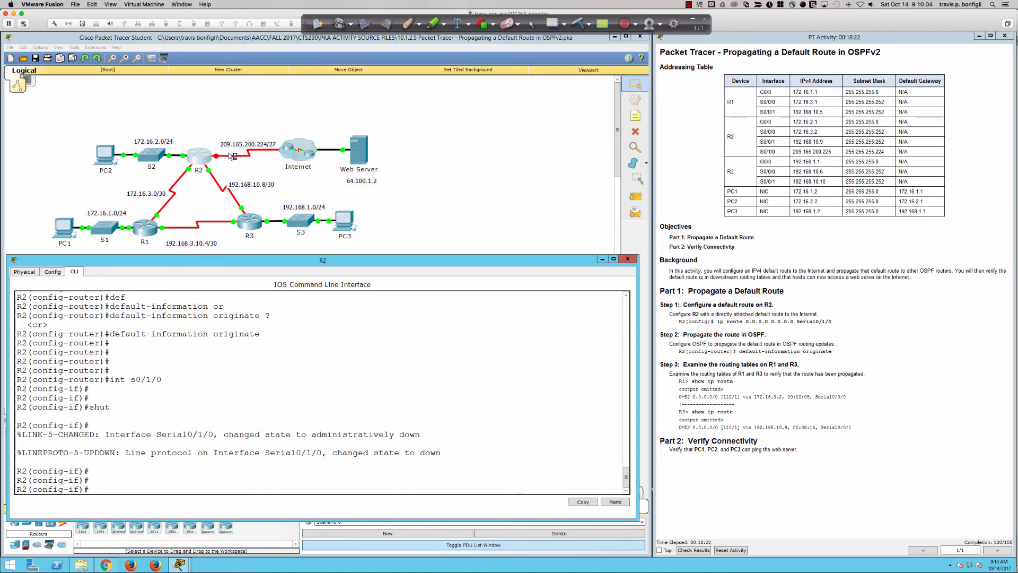
Open R1's console in a widened window, enter privileged mode and display only the OSPF routes with sh ip route ospf.
click(146, 229)
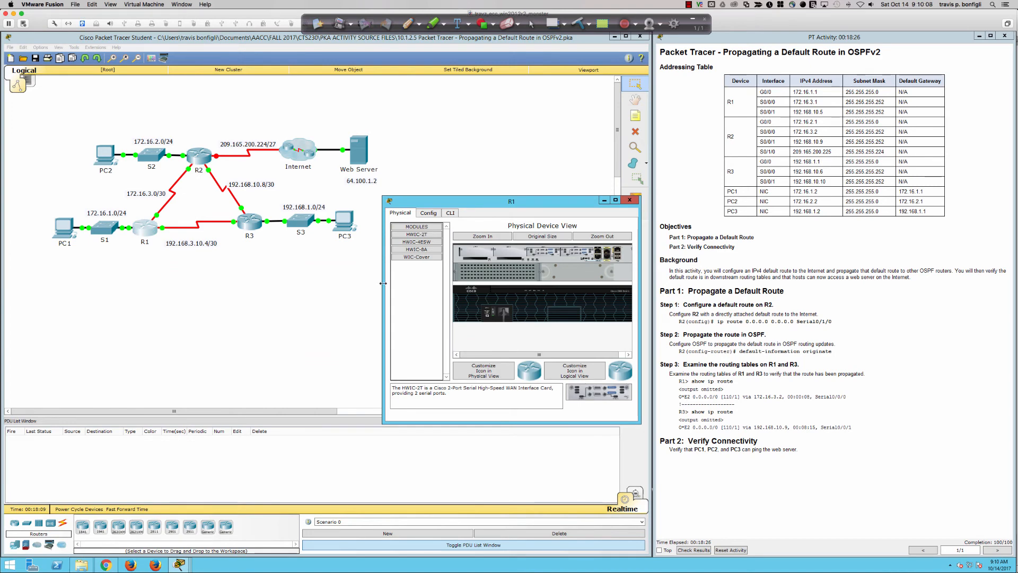
drag(383, 283, 64, 283)
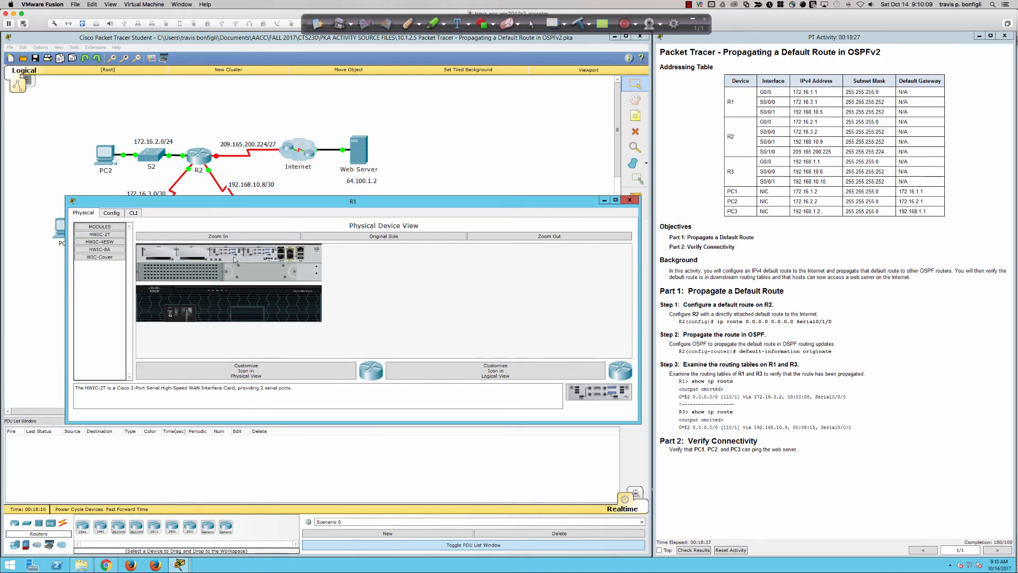
click(134, 213)
key(Return)
key(Return)
key(Return)
key(Return)
key(Return)
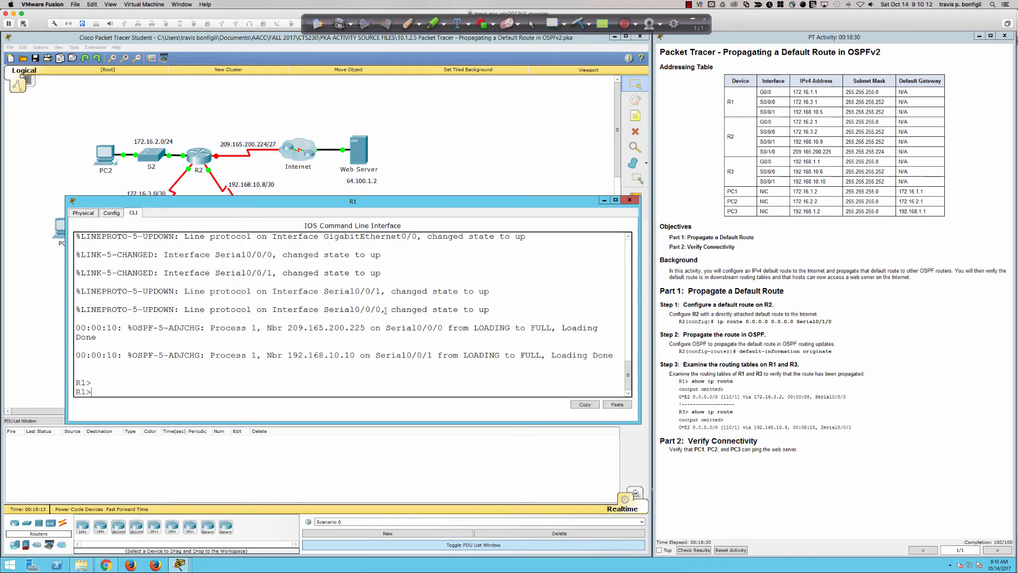
text(en)
key(Return)
text(sh ip )
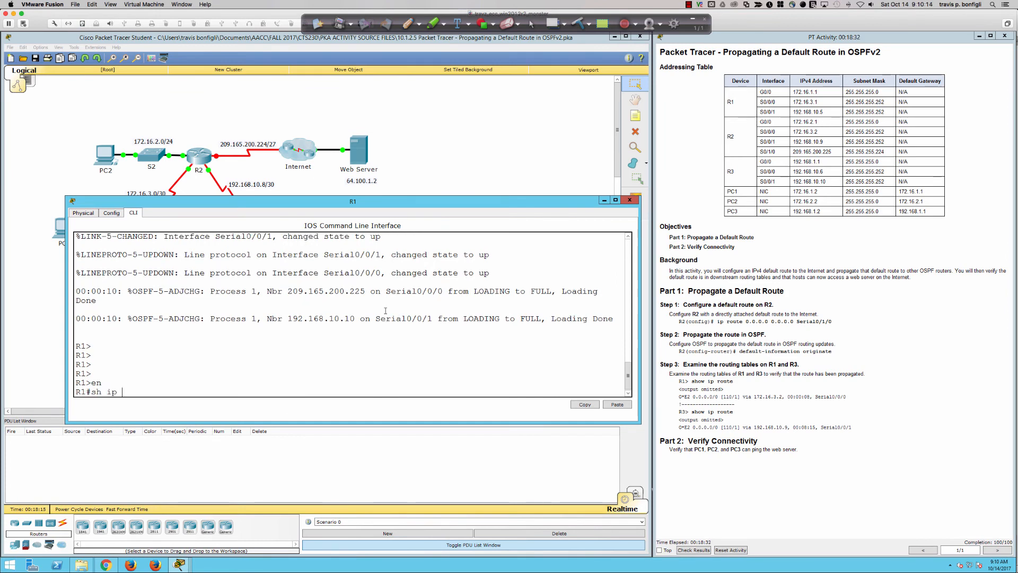
text(route ospf)
key(Return)
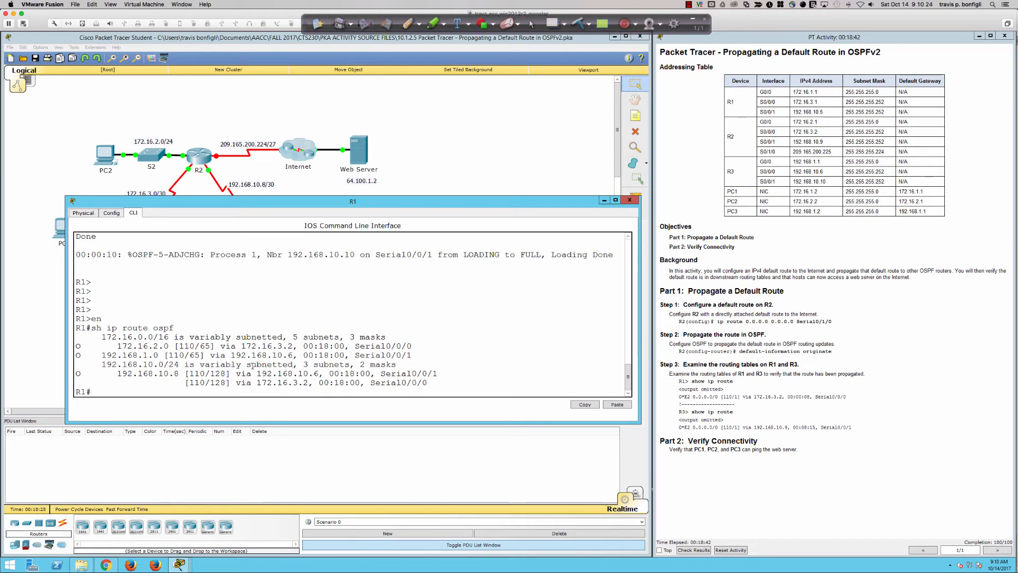
Return to R3's console, discard the recalled ping command and display only its OSPF routes from configuration mode.
click(26, 343)
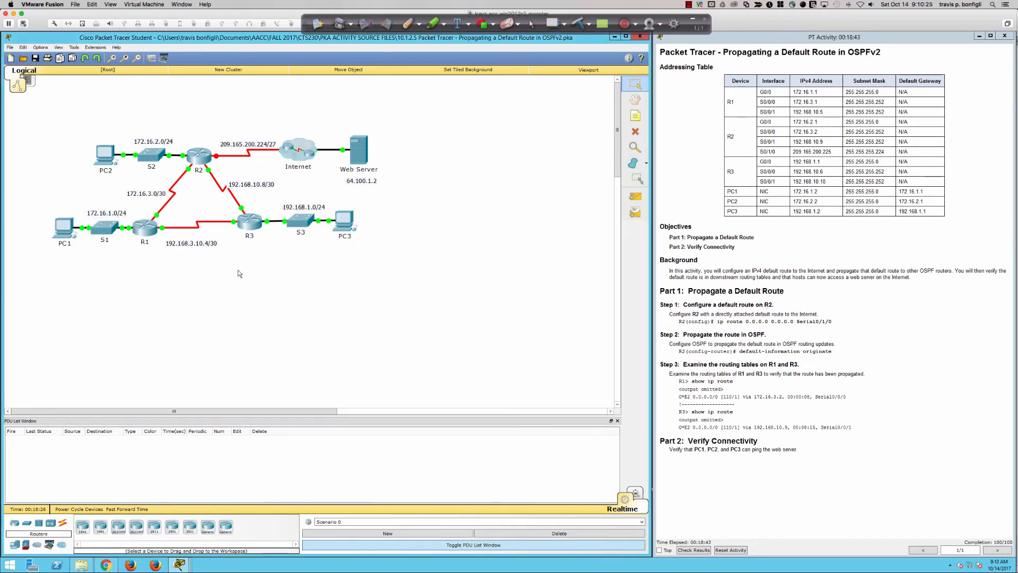
click(250, 227)
text(no ip route 0.0.0.0 0.0.0.0 192.168.10.9)
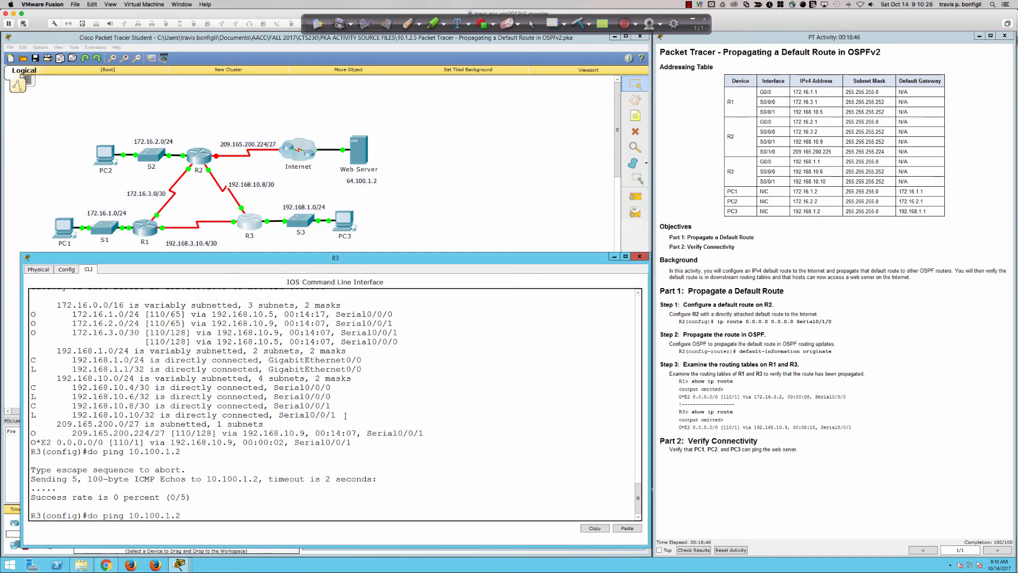
key(BackSpace)
key(BackSpace)
key(BackSpace)
key(BackSpace)
key(BackSpace)
key(BackSpace)
key(BackSpace)
key(BackSpace)
key(BackSpace)
key(BackSpace)
key(BackSpace)
key(BackSpace)
key(BackSpace)
key(BackSpace)
key(BackSpace)
key(BackSpace)
key(BackSpace)
key(BackSpace)
key(BackSpace)
key(BackSpace)
text(do sh ip route ospf)
key(Return)
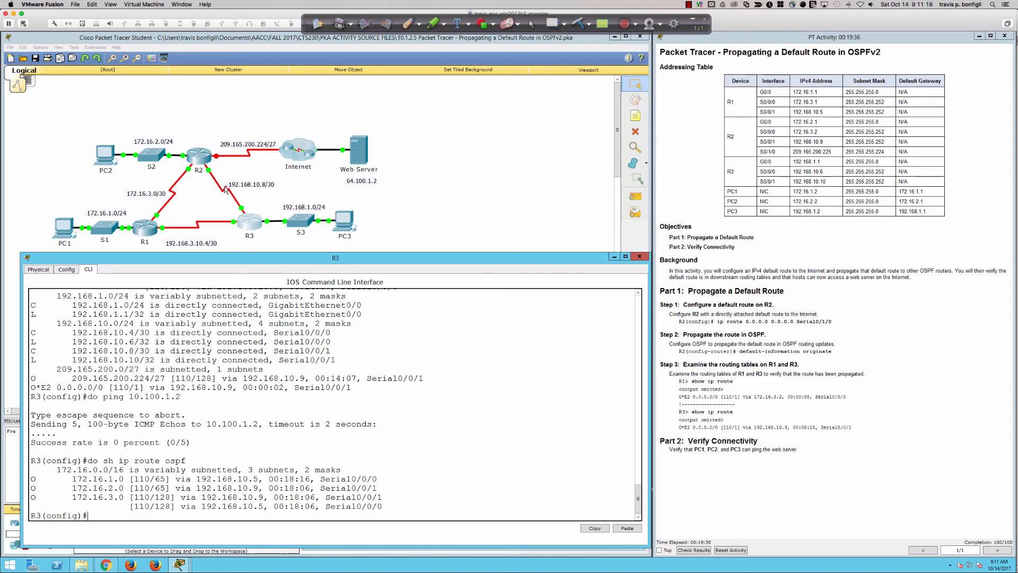
Switch to the R1-1841 session in SecureCRT and enter router configuration mode for OSPF process 1.
key(super+Tab)
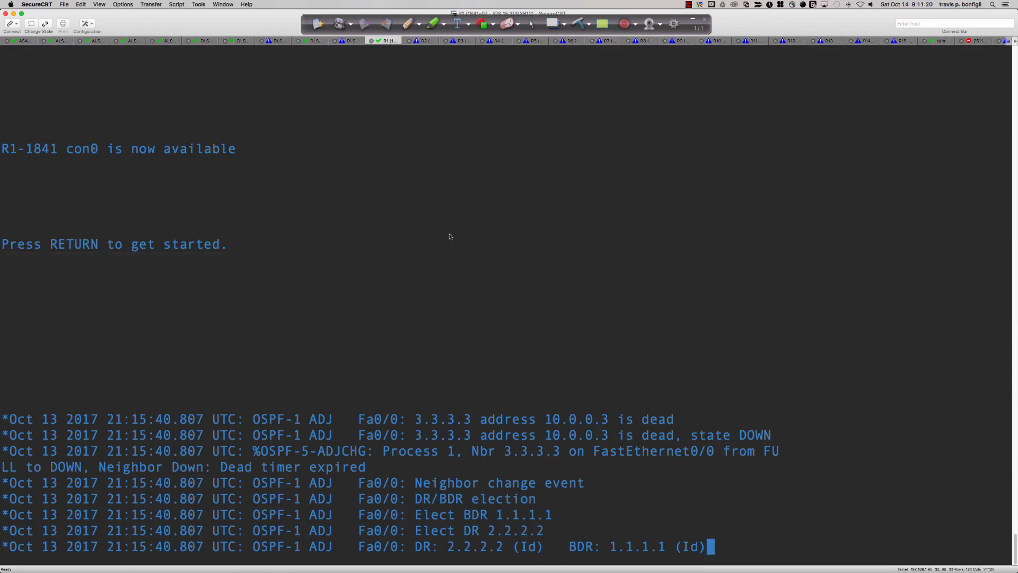
key(Return)
key(Return)
key(Return)
key(Return)
key(Return)
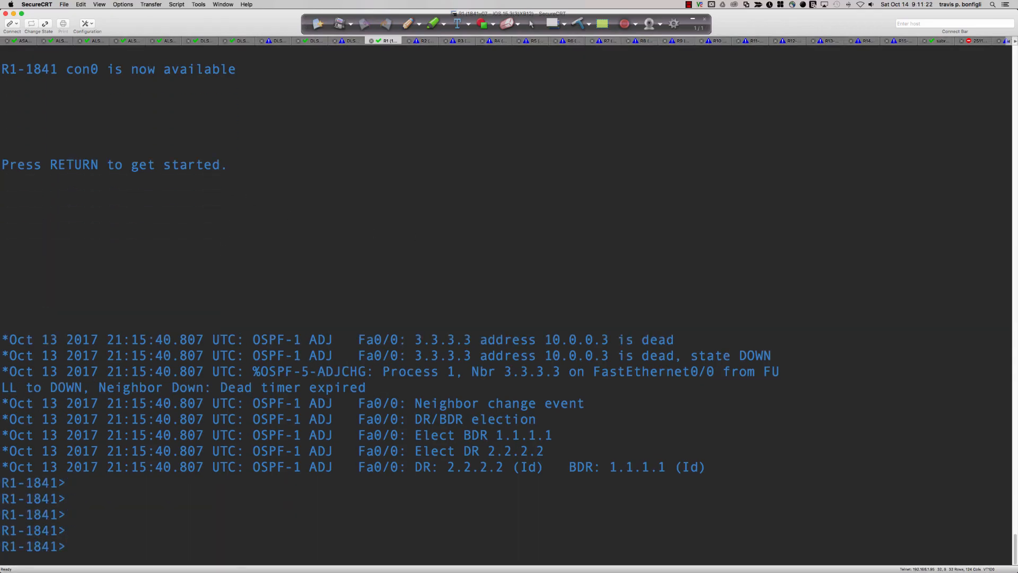
text(en)
key(Return)
text(conf t)
key(Return)
text(rout)
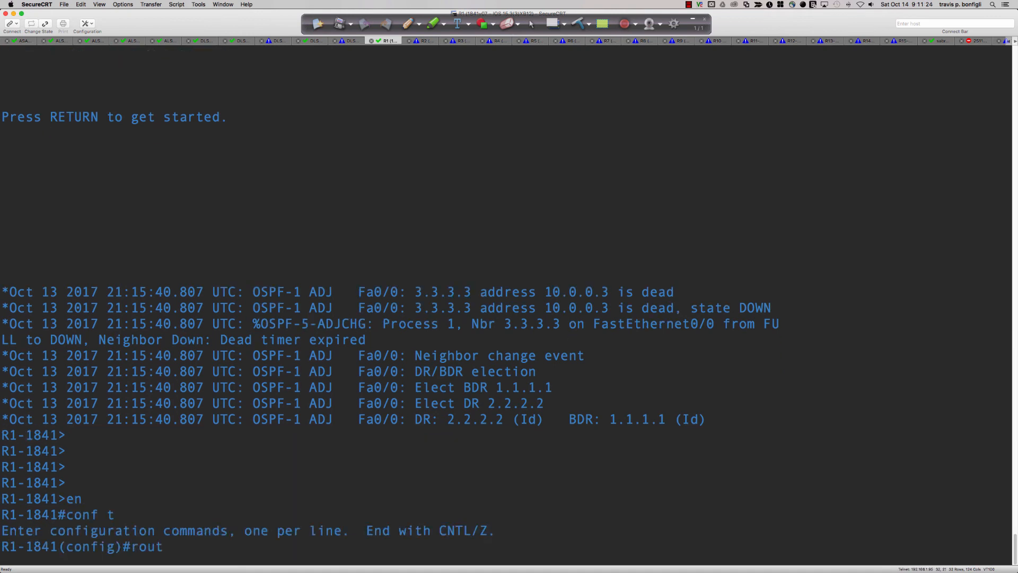
text(er ospf 1)
key(Return)
key(Return)
key(Return)
key(Return)
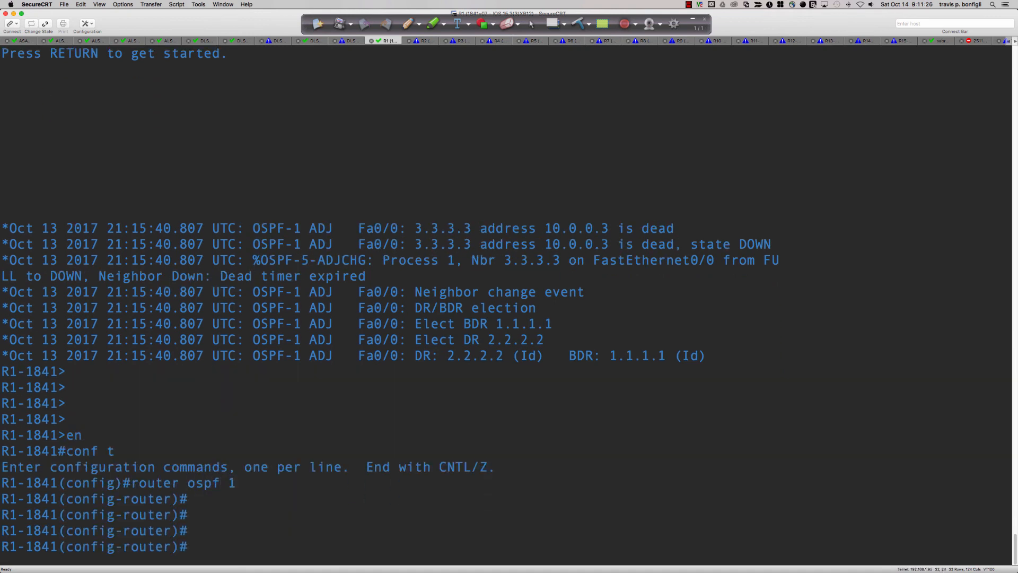
key(Return)
List the options available after default-information originate in R1-1841's OSPF configuration.
text(def)
key(Tab)
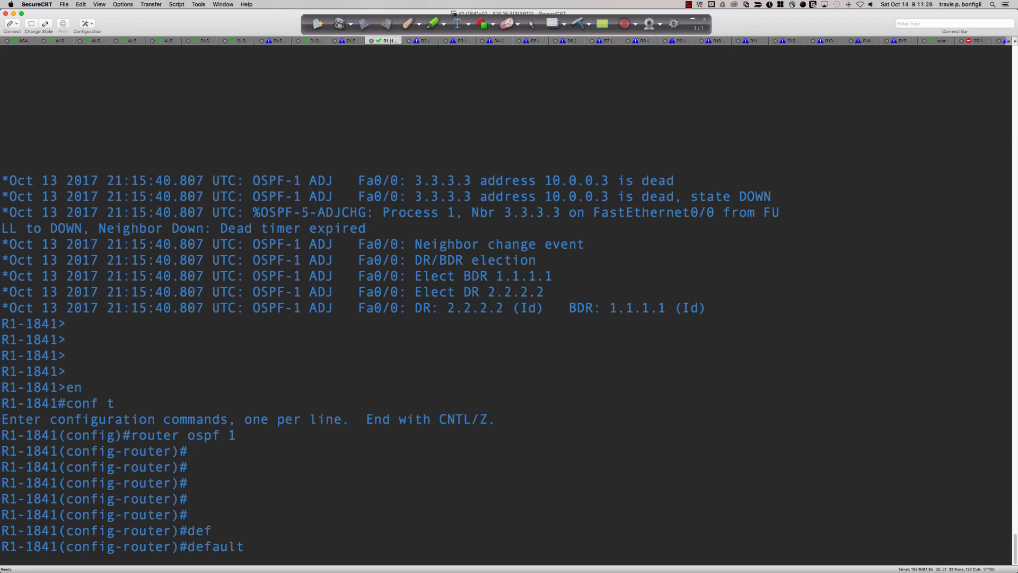
text(-i)
key(Tab)
text(or)
key(Tab)
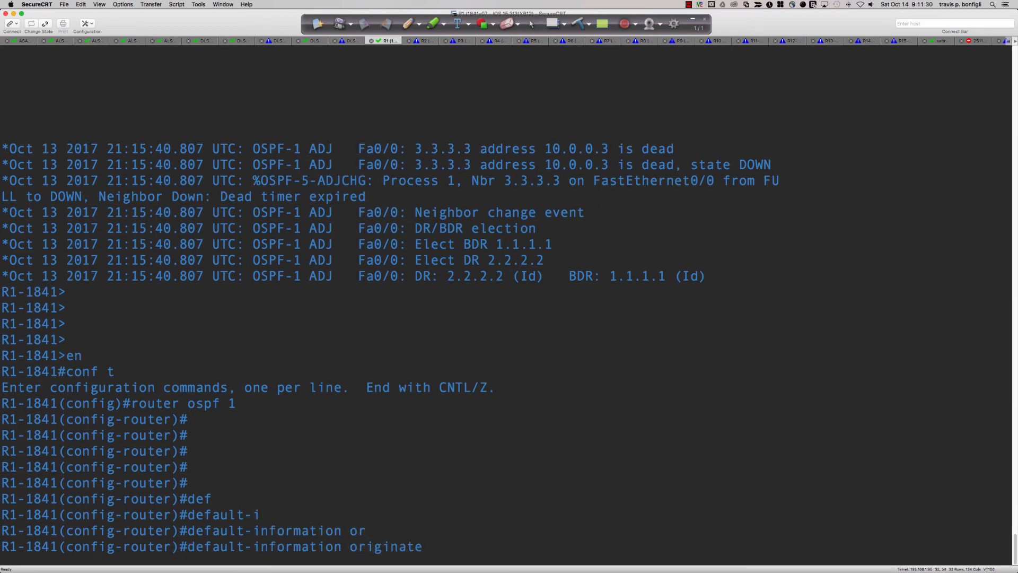
text(?)
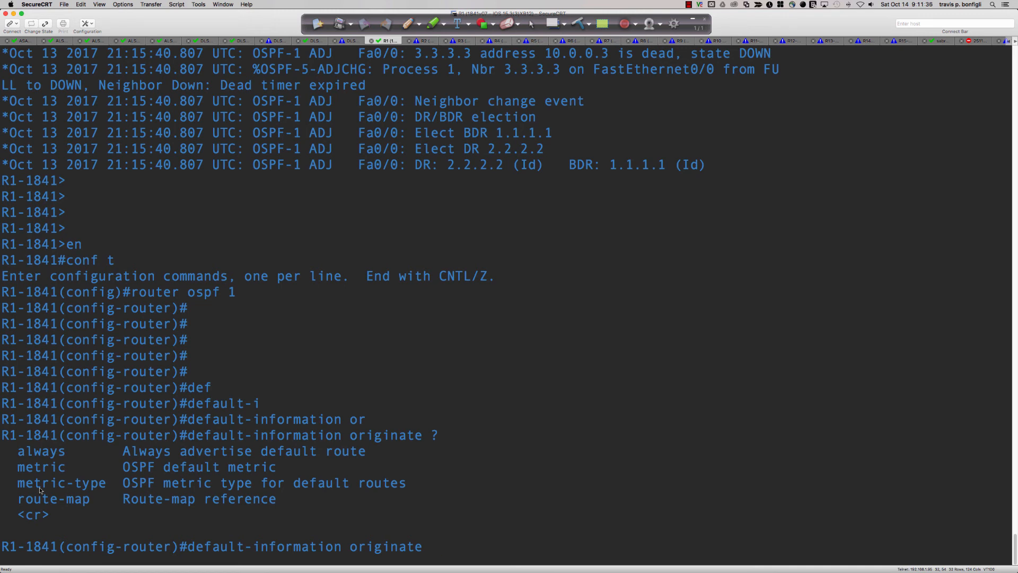
Highlight the metric, metric-type, route-map and always options in the help output, and extend the R1-1841 command to default-information originate always.
drag(25, 474, 291, 499)
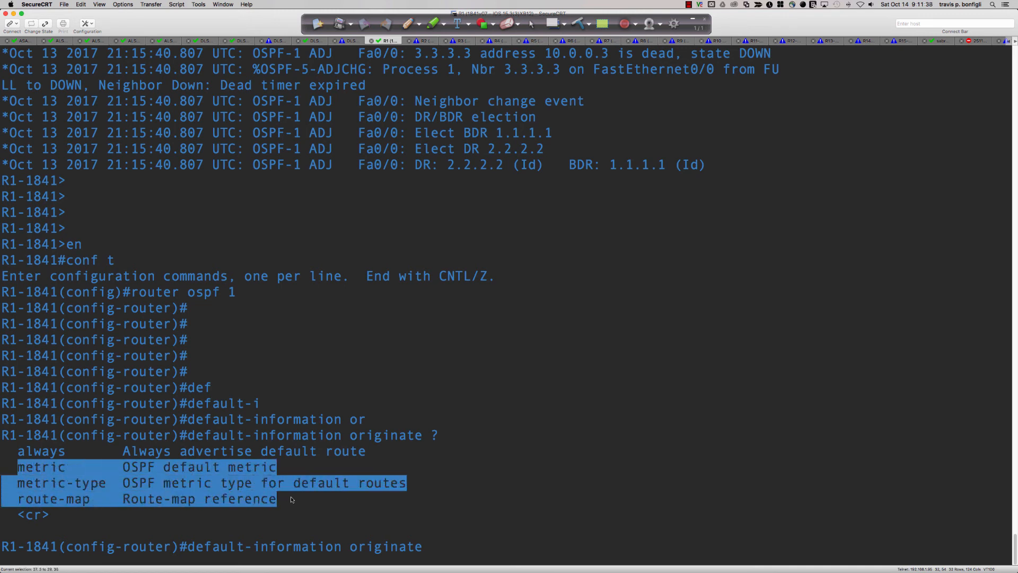
click(134, 467)
drag(28, 457, 171, 454)
drag(237, 451, 335, 455)
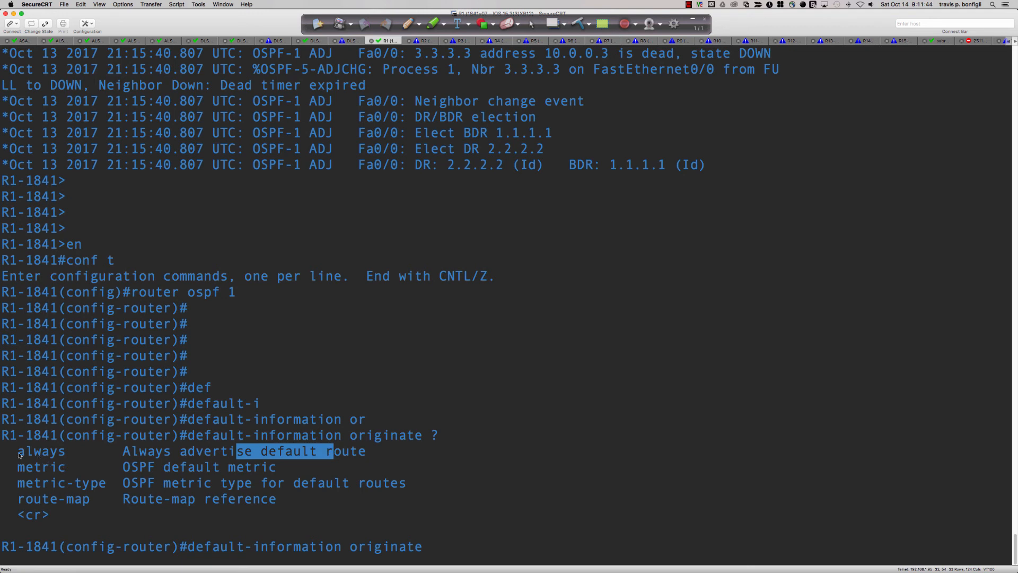
drag(18, 454, 51, 455)
drag(164, 454, 245, 454)
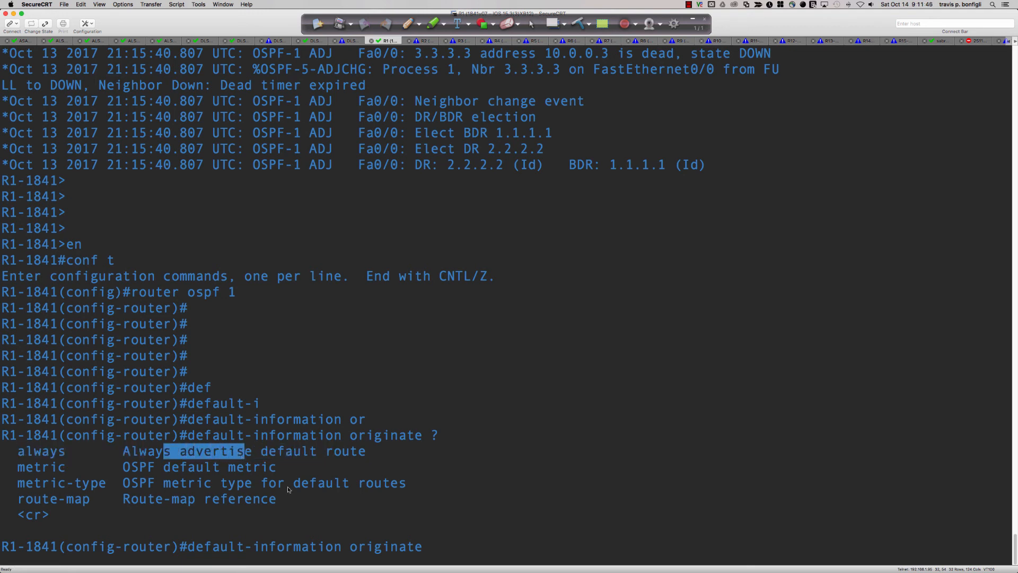
text(alw)
key(Tab)
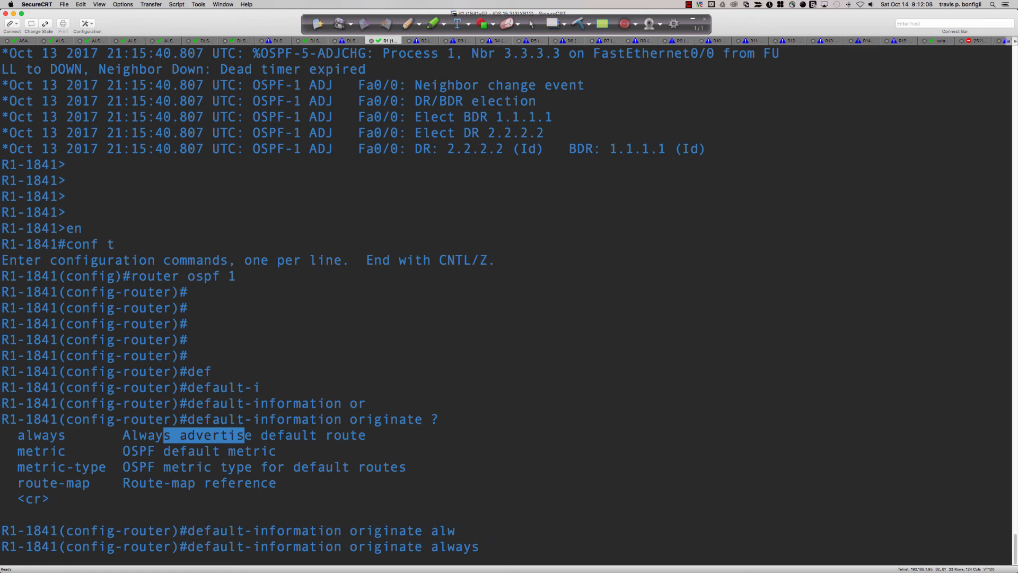
Switch to the Packet Tracer topology in VMware Fusion to view the OSPF network, and return to SecureCRT.
key(super+Tab)
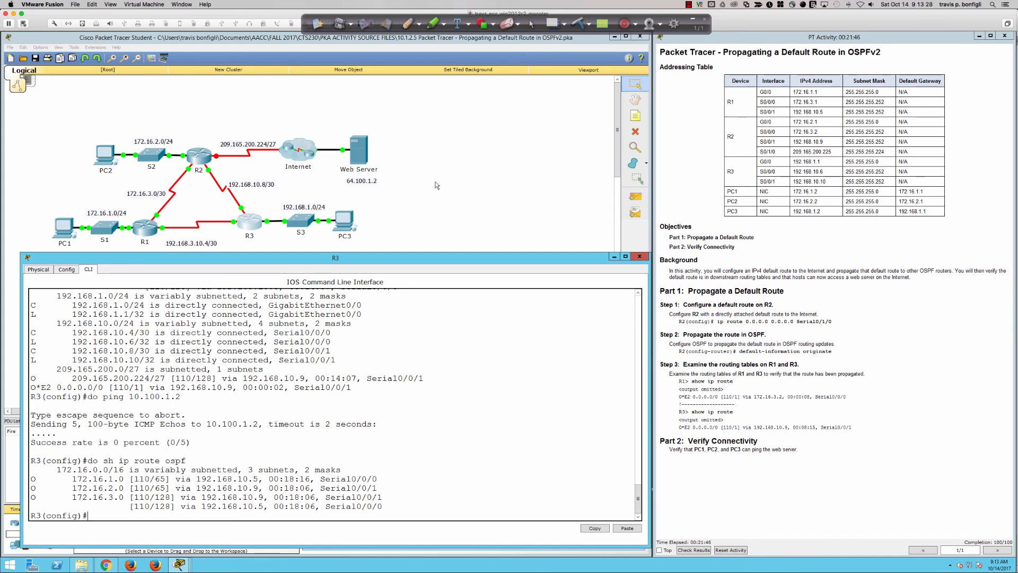
key(super+Tab)
key(super+Tab)
key(super+Tab)
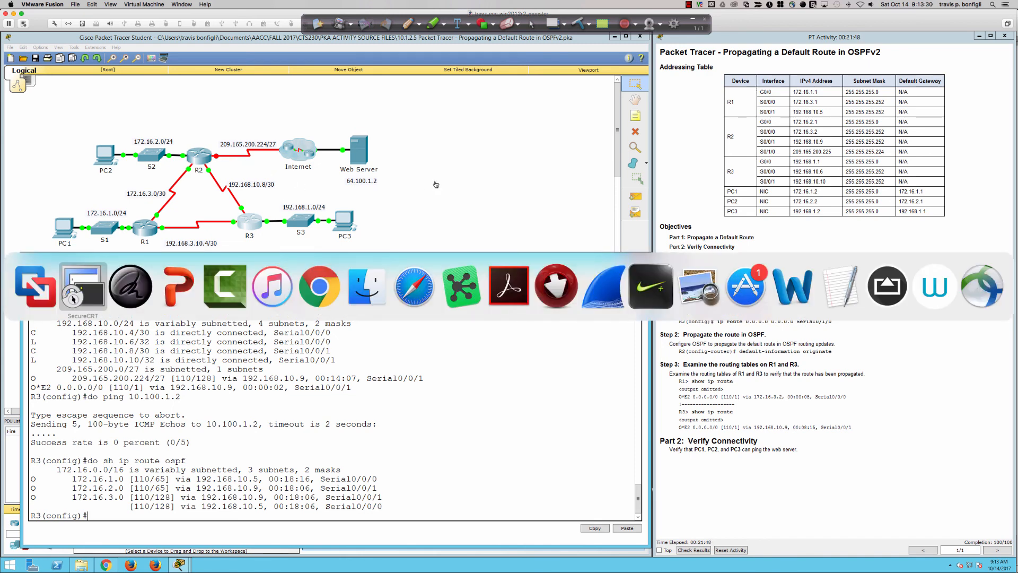